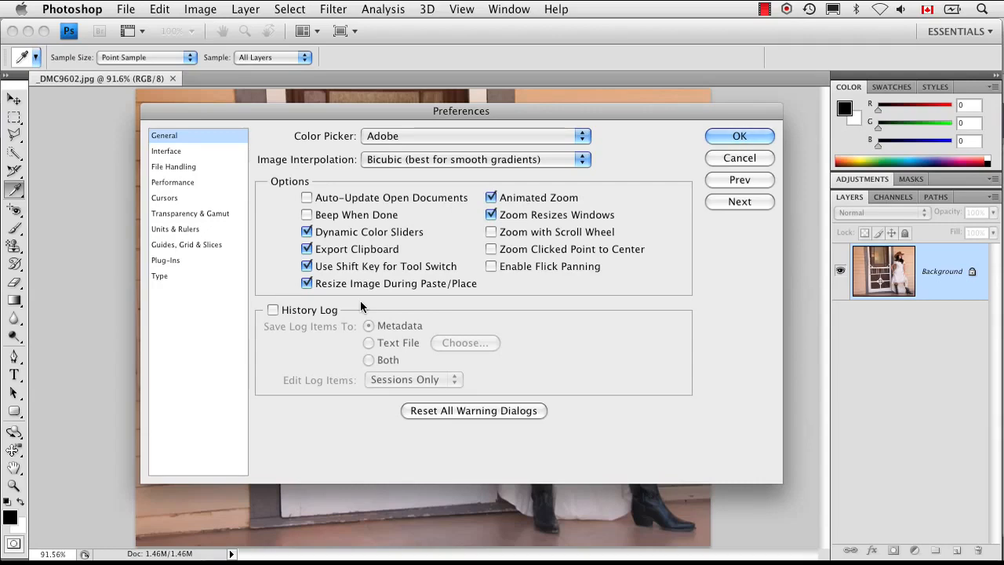
# Set the default image interpolation method to Bicubic Sharper (best for reduction).
pyautogui.click(582, 160)
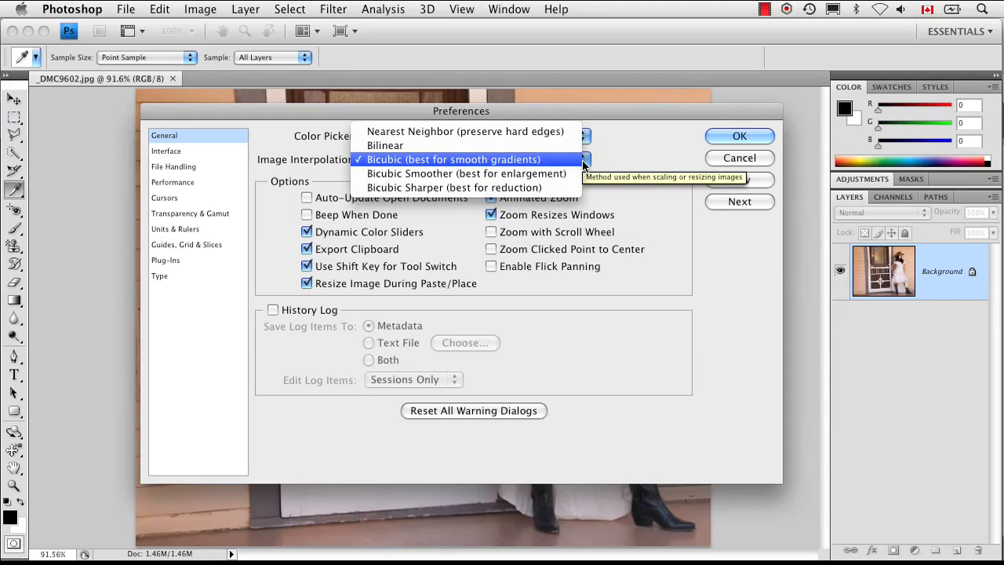
pyautogui.click(631, 157)
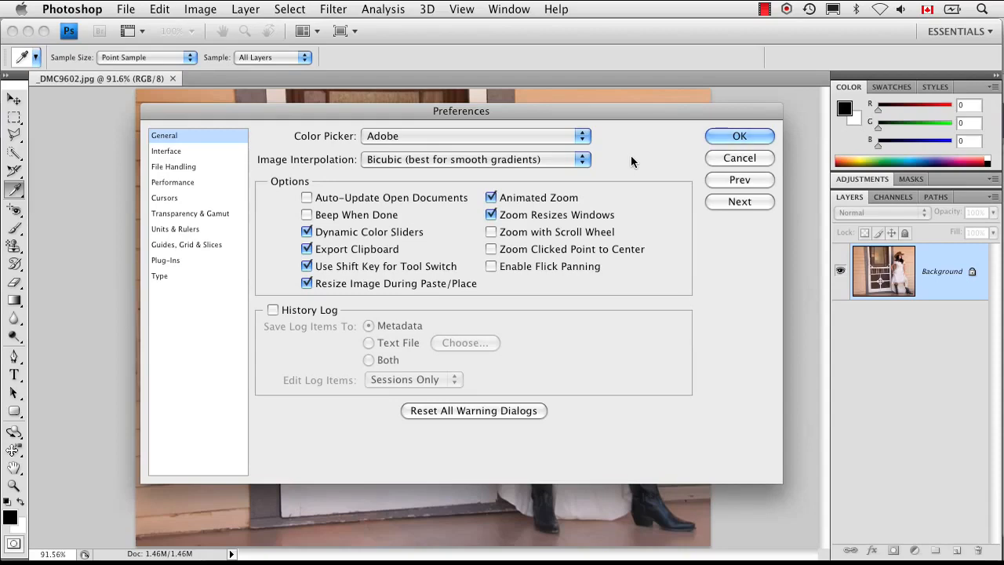
pyautogui.click(524, 160)
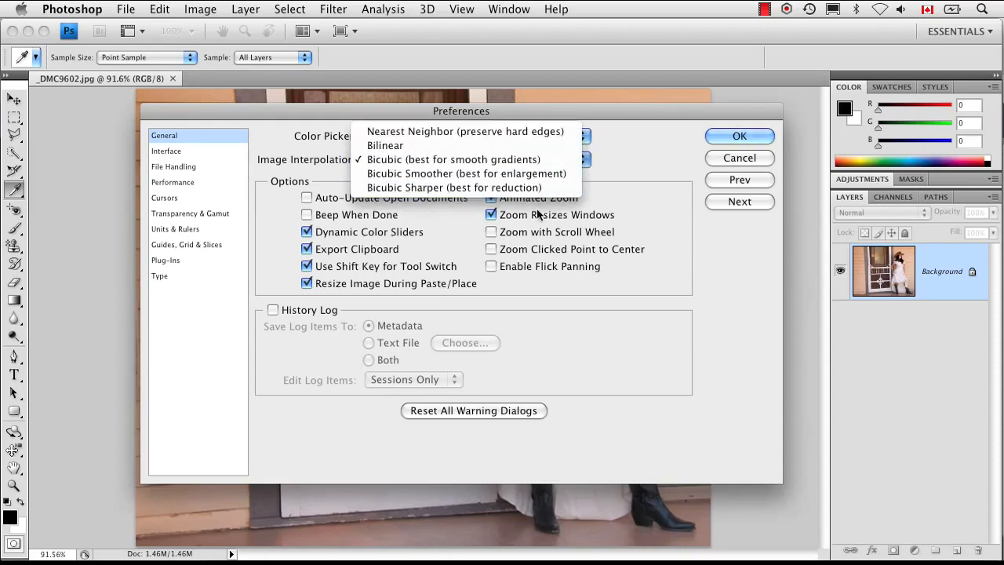
pyautogui.click(538, 187)
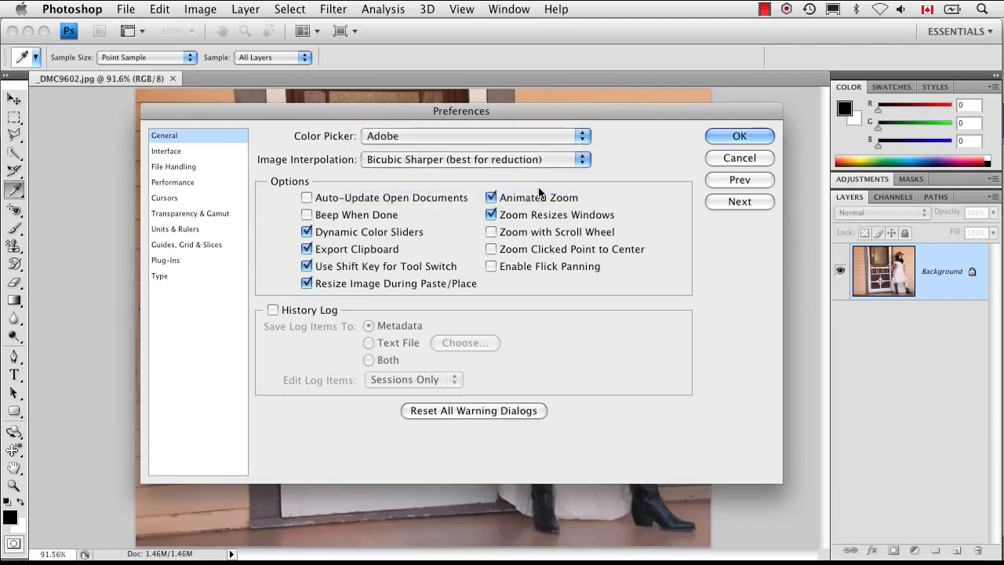
# Turn off Show Tool Tips in the Interface preferences, and toggle Open Documents as Tabs off and back on.
pyautogui.click(737, 202)
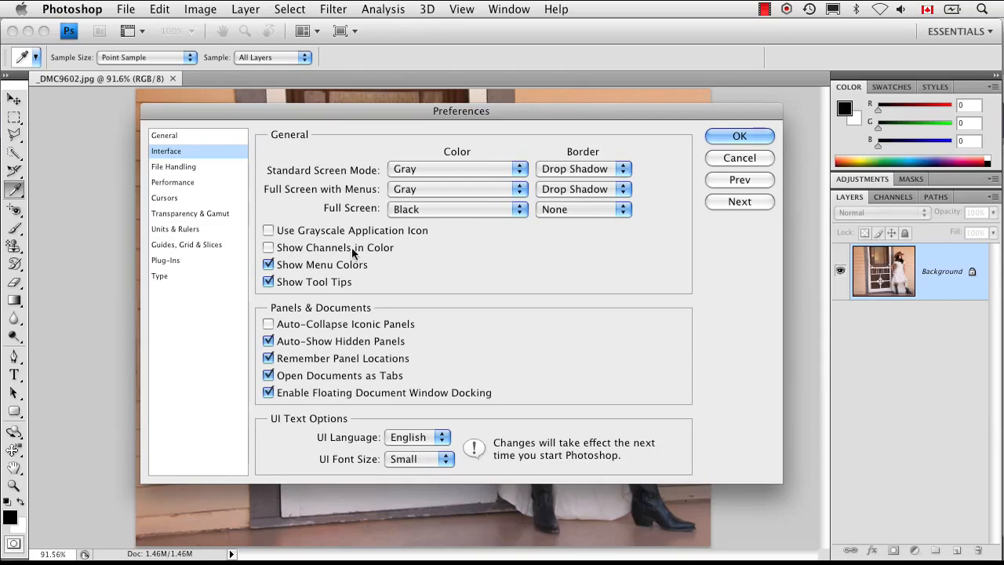
pyautogui.moveTo(351, 247)
pyautogui.click(268, 282)
pyautogui.click(272, 376)
pyautogui.click(271, 377)
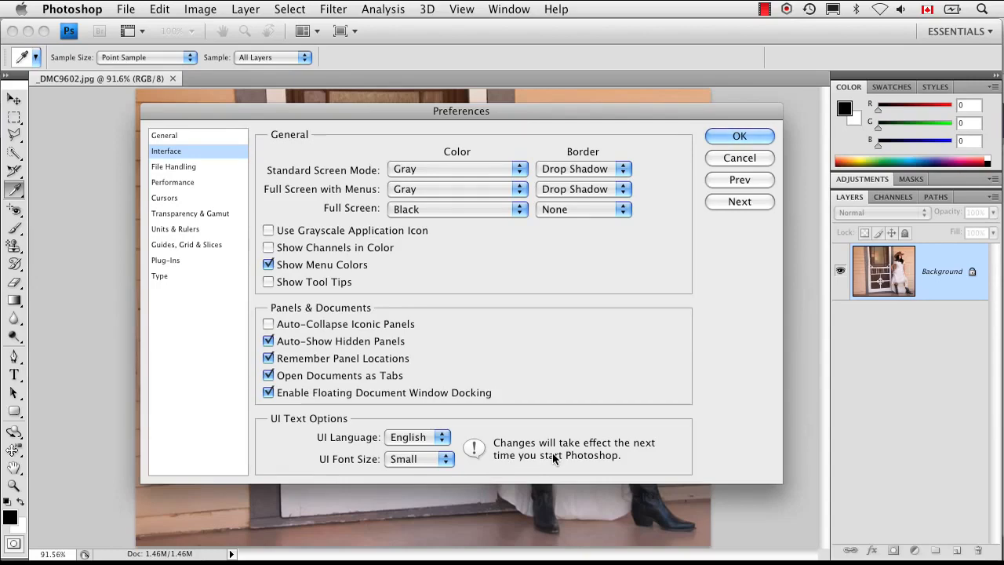
# In the File Handling section's Camera Raw preferences, check the sharpening choices and set JPEG handling to Automatically open JPEGs with settings.
pyautogui.click(741, 201)
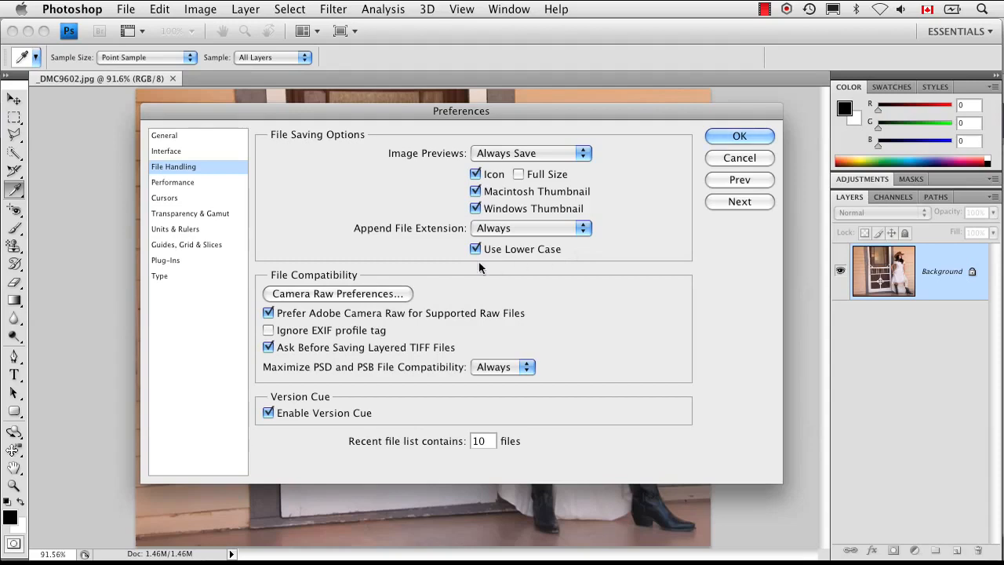
pyautogui.click(391, 294)
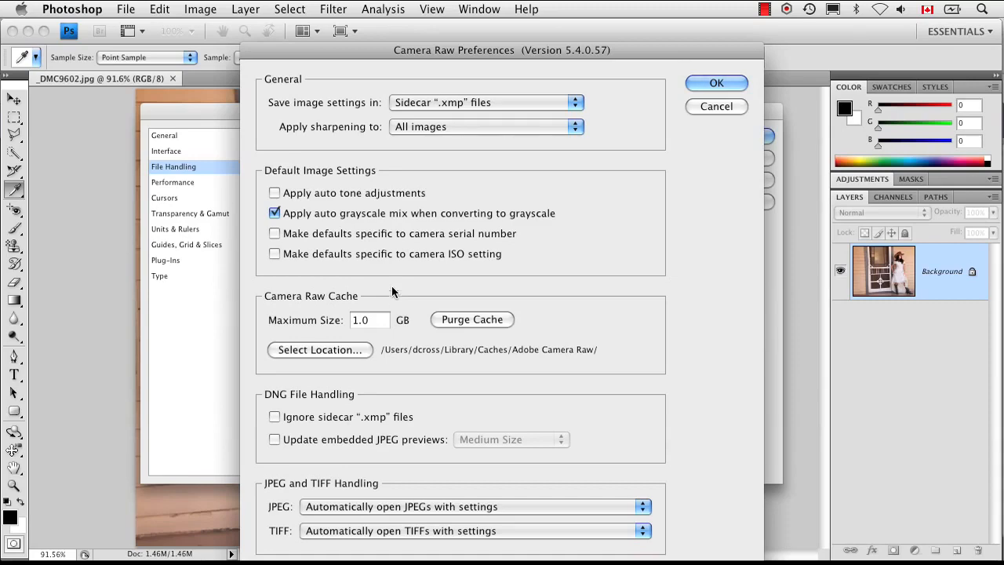
pyautogui.click(485, 125)
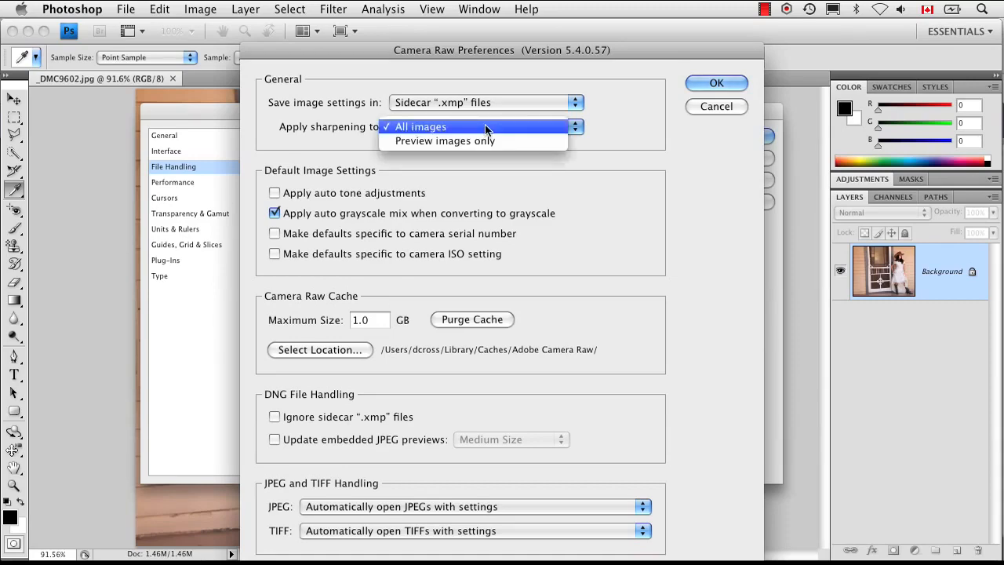
pyautogui.click(688, 127)
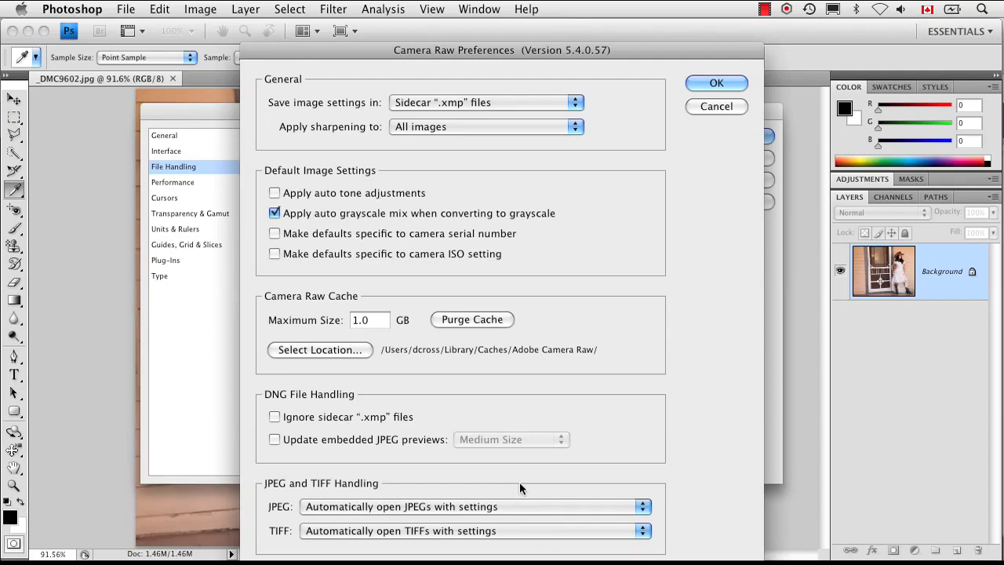
pyautogui.click(554, 505)
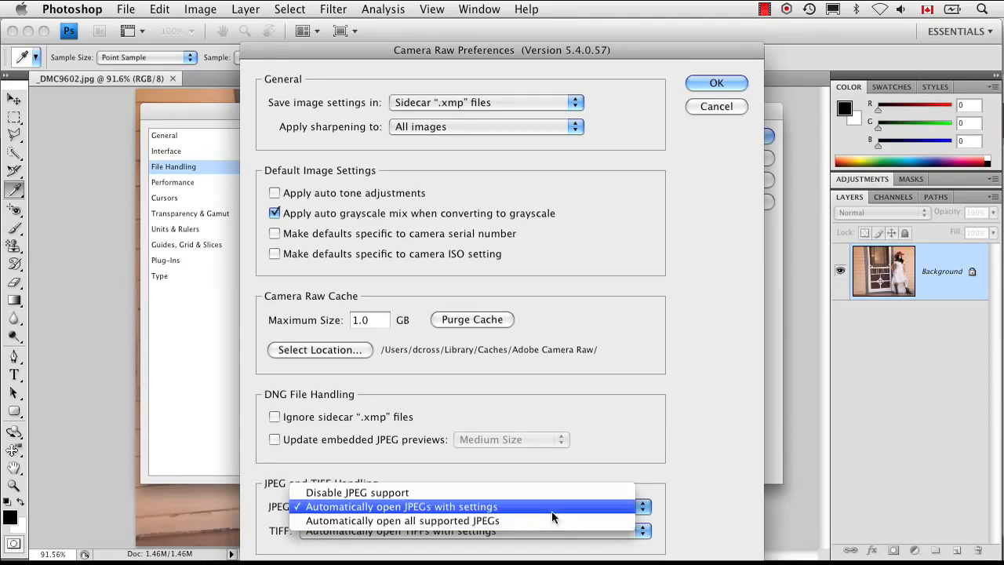
pyautogui.click(552, 510)
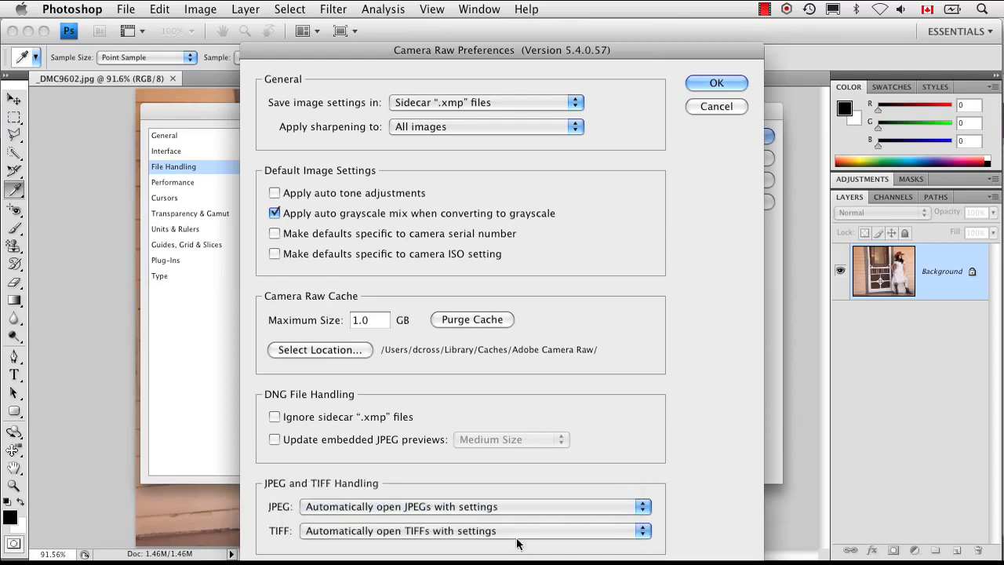
pyautogui.press('Return')
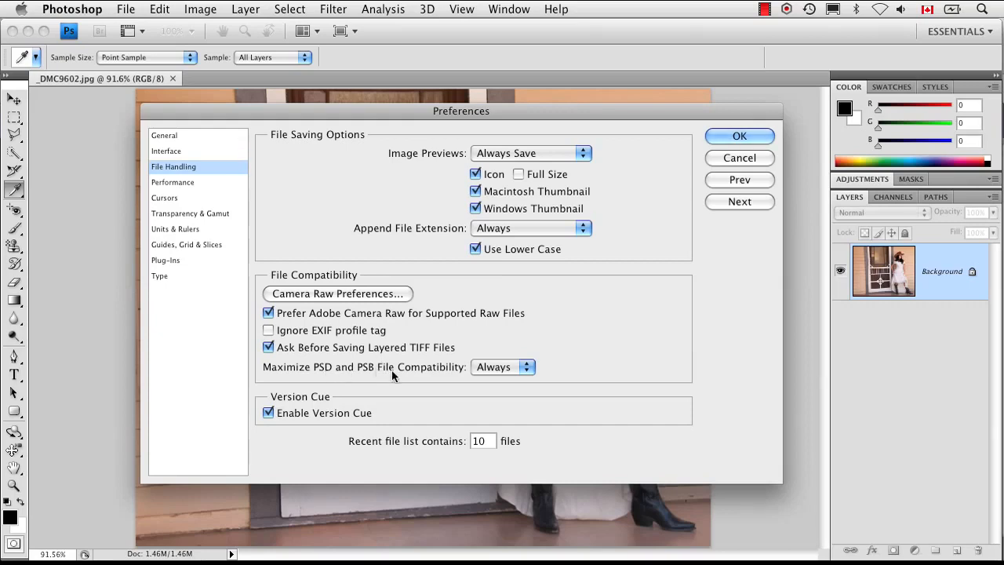
# Set Maximize PSD and PSB File Compatibility to Always and disable Version Cue.
pyautogui.click(522, 366)
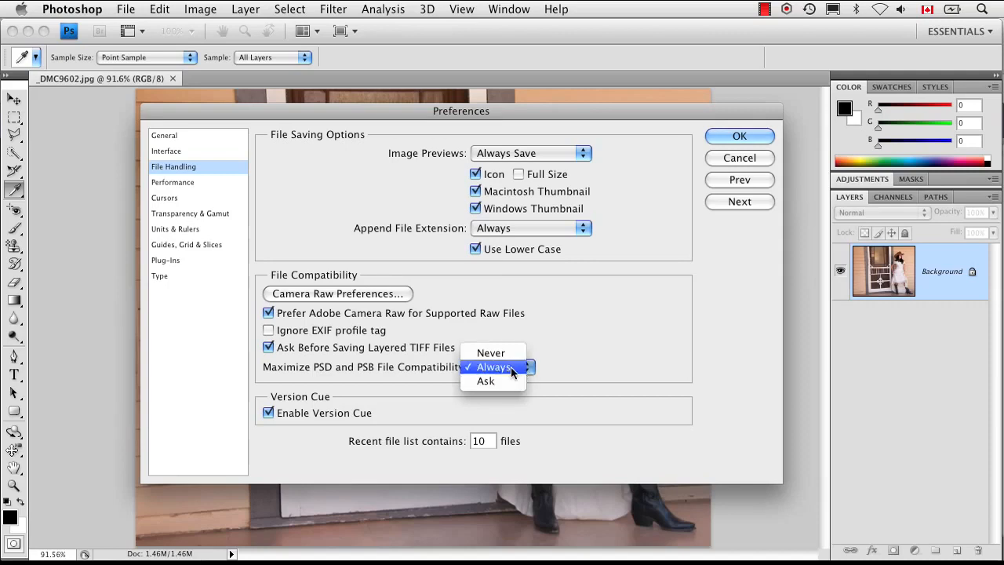
pyautogui.click(510, 367)
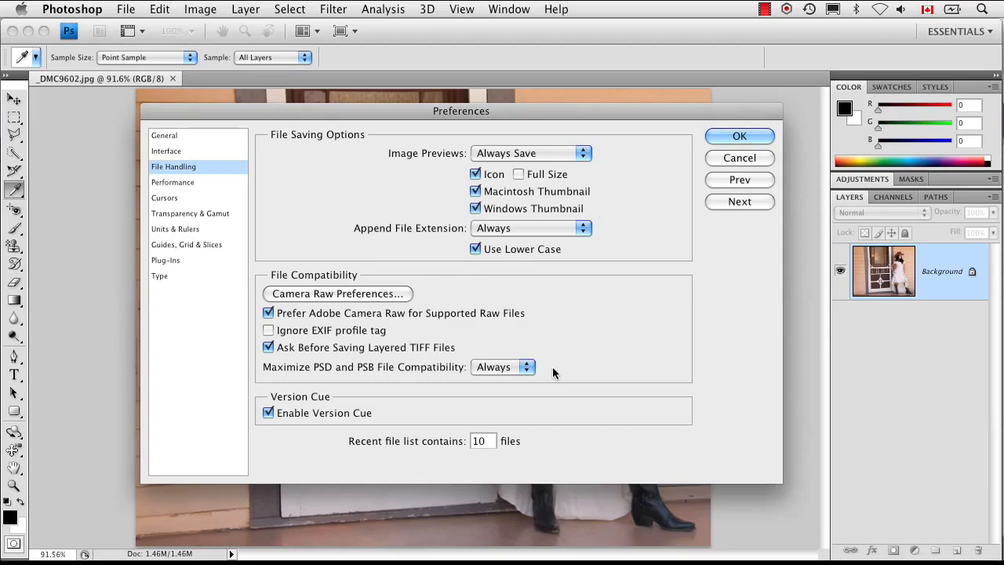
pyautogui.click(268, 412)
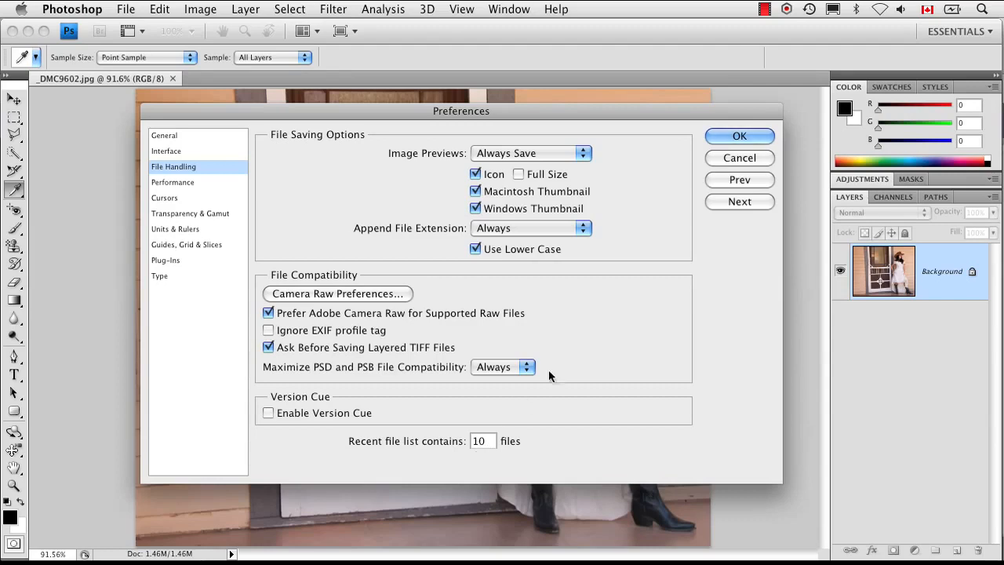
# Review the Performance preferences, including memory and OpenGL settings, and the Cursors preferences.
pyautogui.click(729, 201)
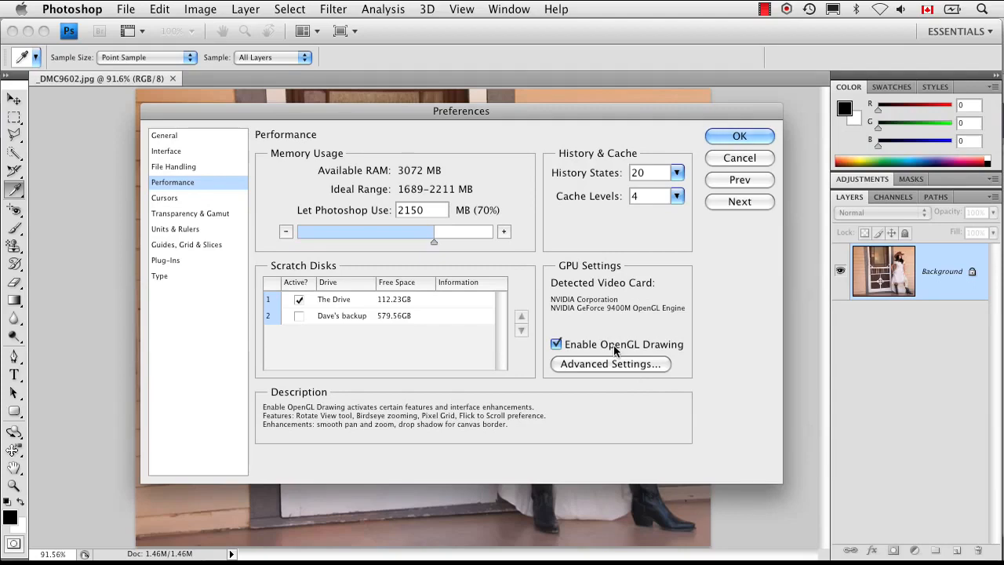
pyautogui.click(724, 200)
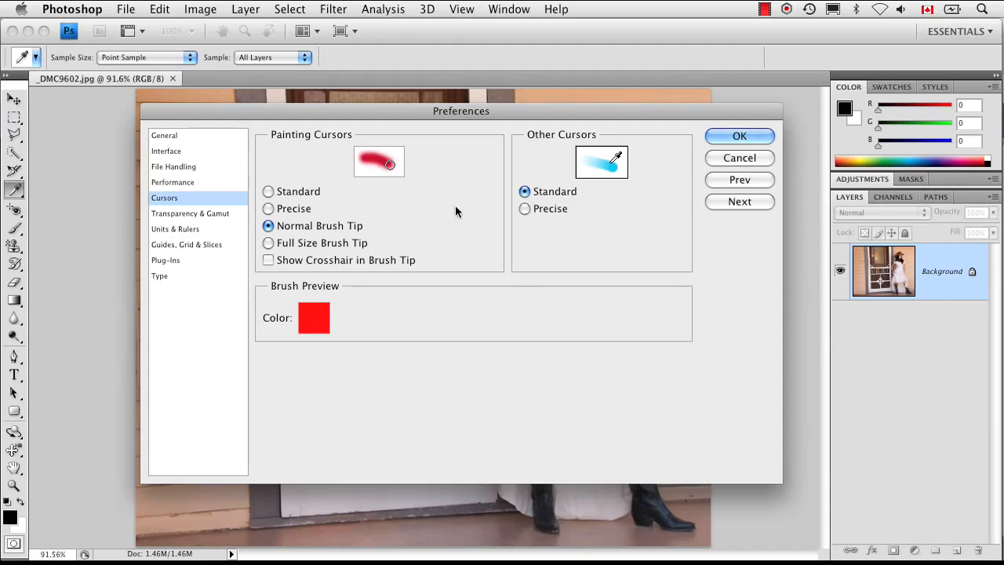
# In the Transparency & Gamut preferences, set the first transparency grid color to pink (#fbc0c0).
pyautogui.click(737, 202)
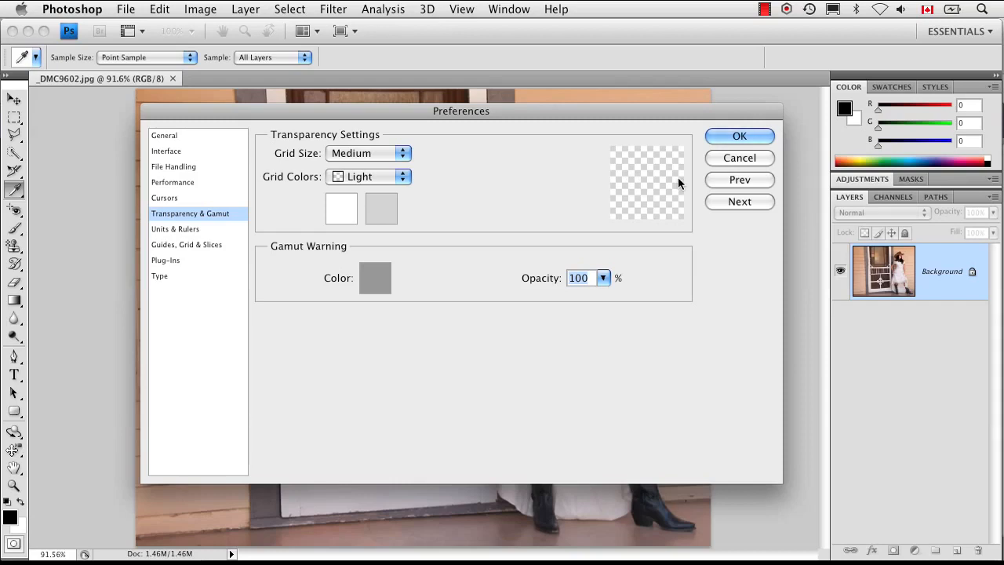
pyautogui.click(345, 204)
pyautogui.moveTo(321, 201)
pyautogui.mouseDown()
pyautogui.moveTo(309, 219)
pyautogui.moveTo(340, 177)
pyautogui.mouseUp()
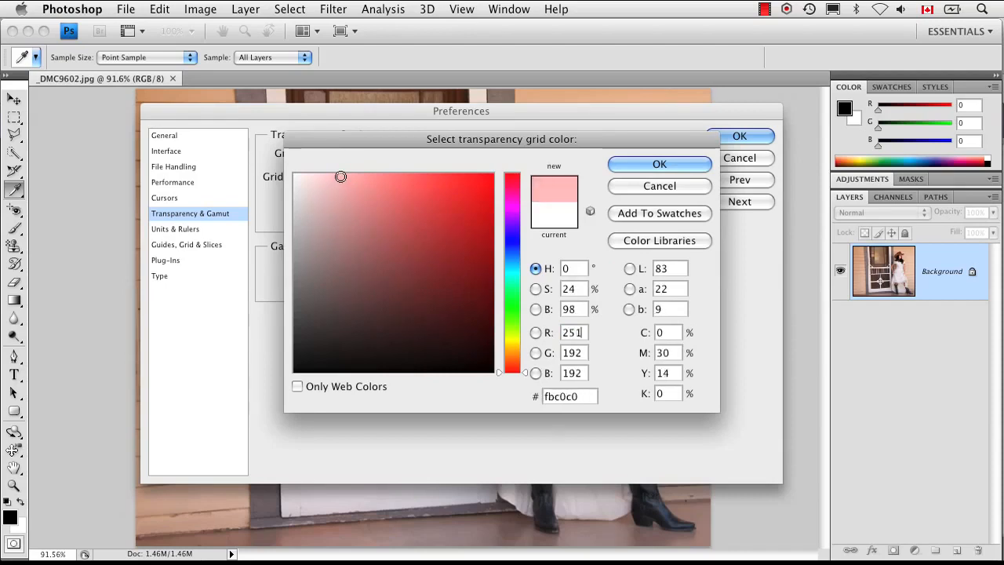
pyautogui.click(680, 167)
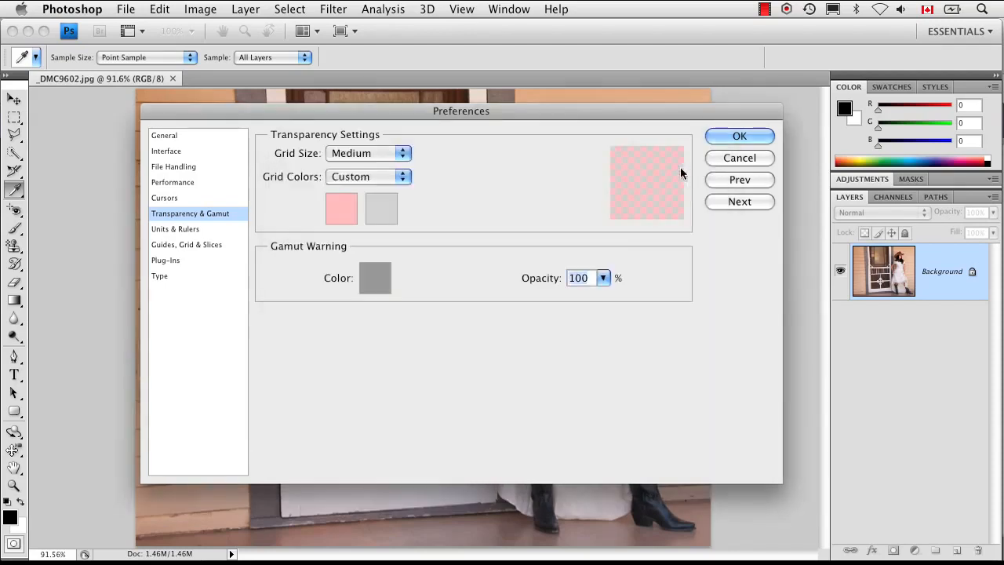
# Set the second transparency grid color to mid gray (#9c9c9c) and look over the preset grid colors.
pyautogui.click(376, 210)
pyautogui.click(297, 248)
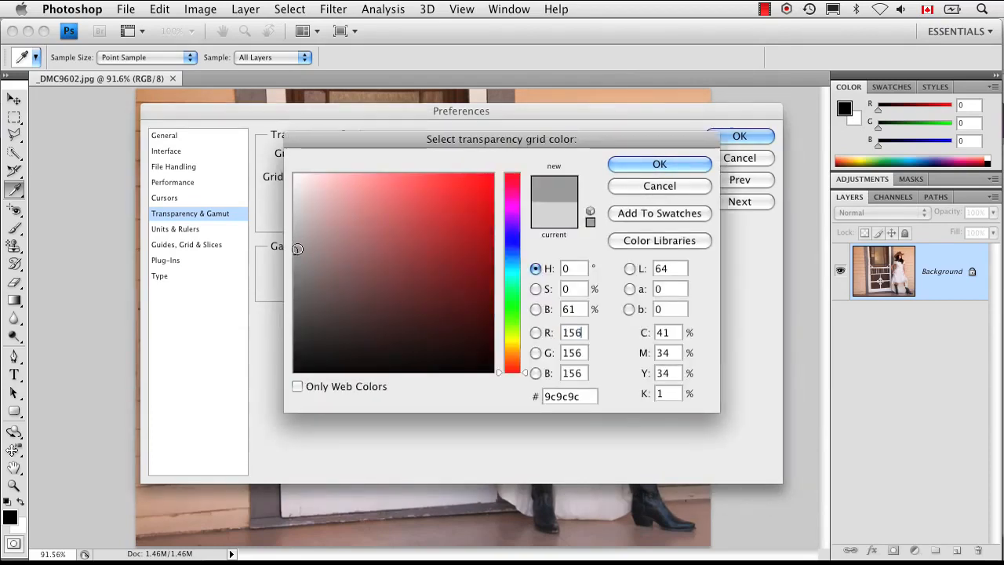
pyautogui.click(632, 159)
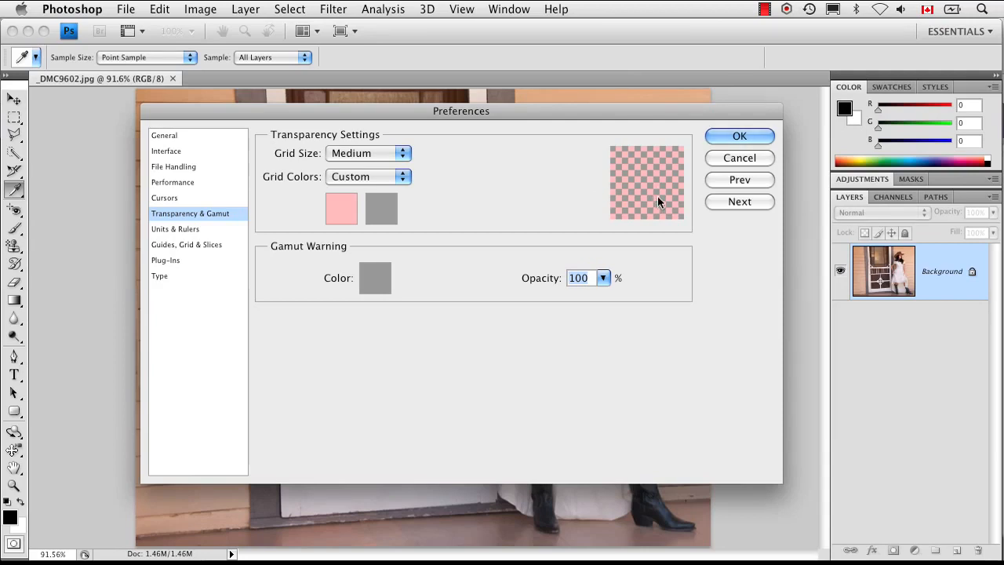
pyautogui.click(385, 177)
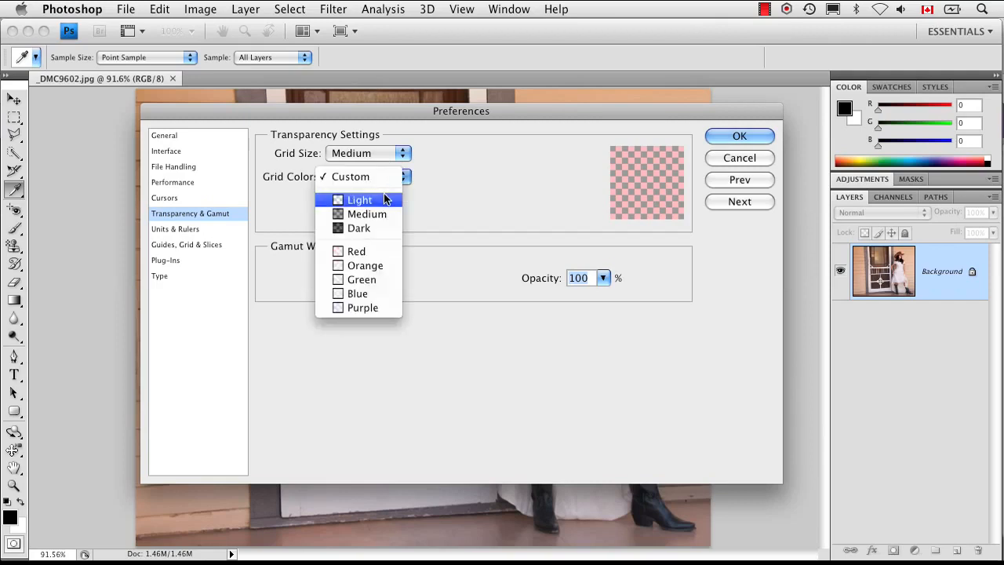
pyautogui.click(500, 189)
# In the Units & Rulers preferences, change the column width unit to inches and set the width to 2.65.
pyautogui.click(739, 201)
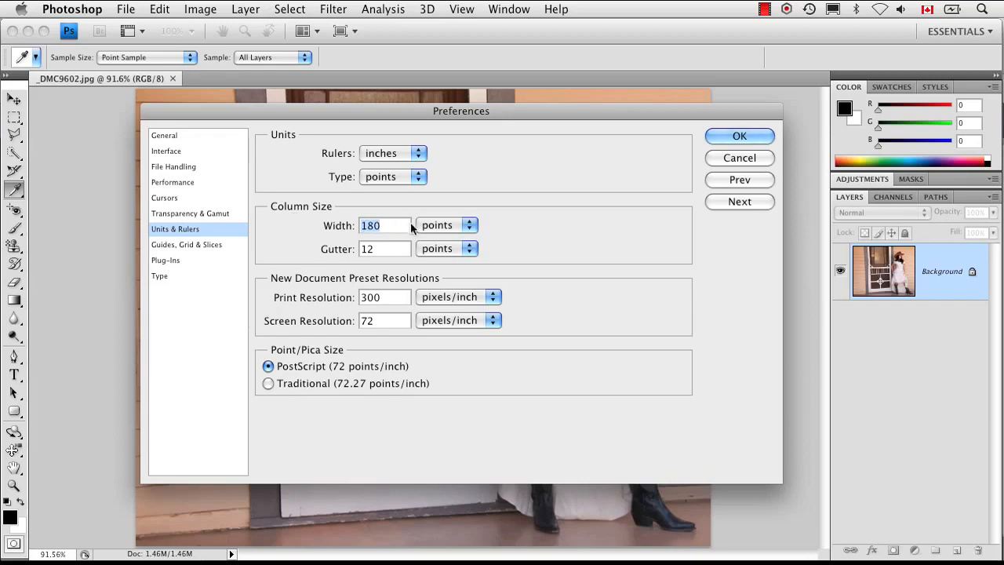
pyautogui.click(432, 225)
pyautogui.click(447, 239)
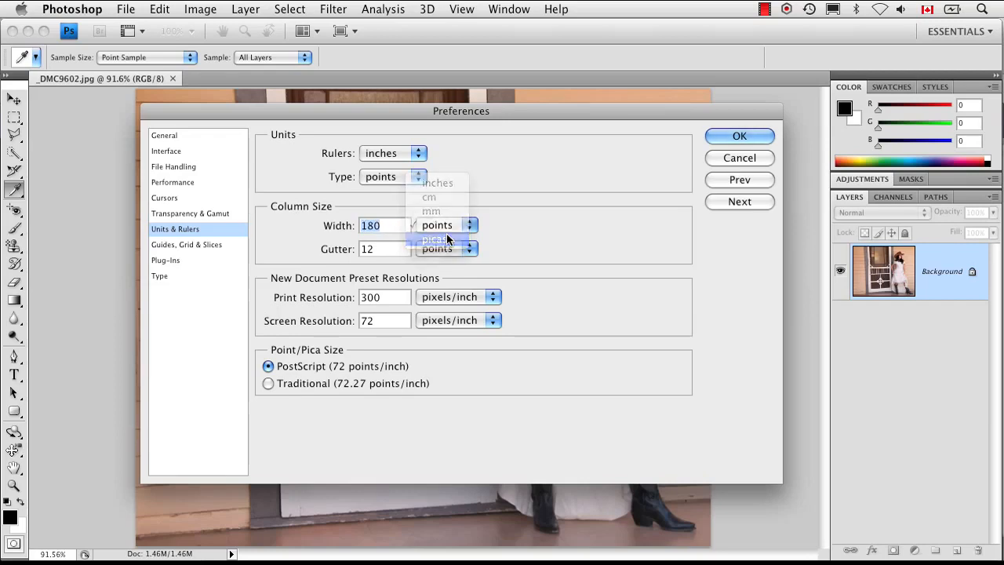
pyautogui.click(443, 228)
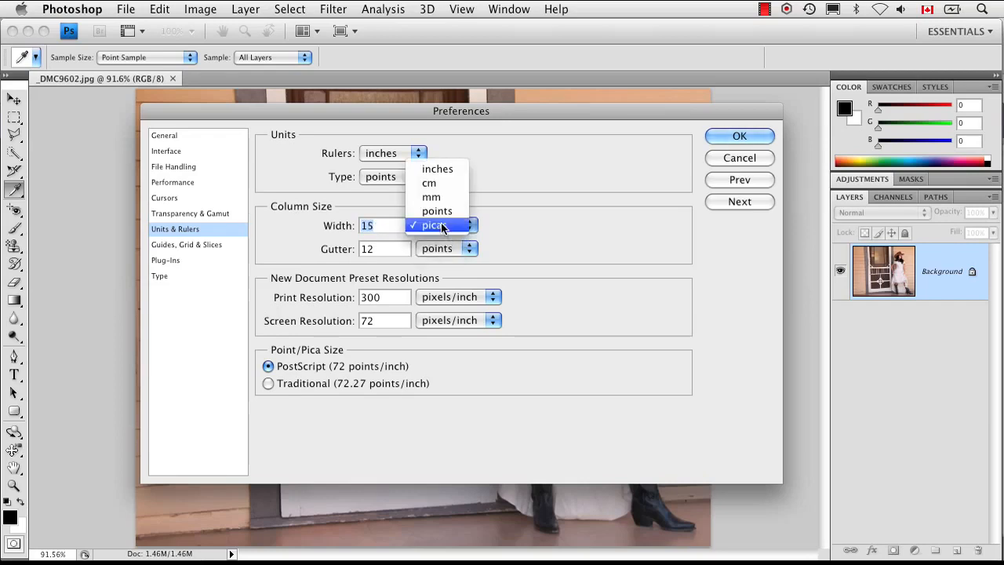
pyautogui.click(446, 175)
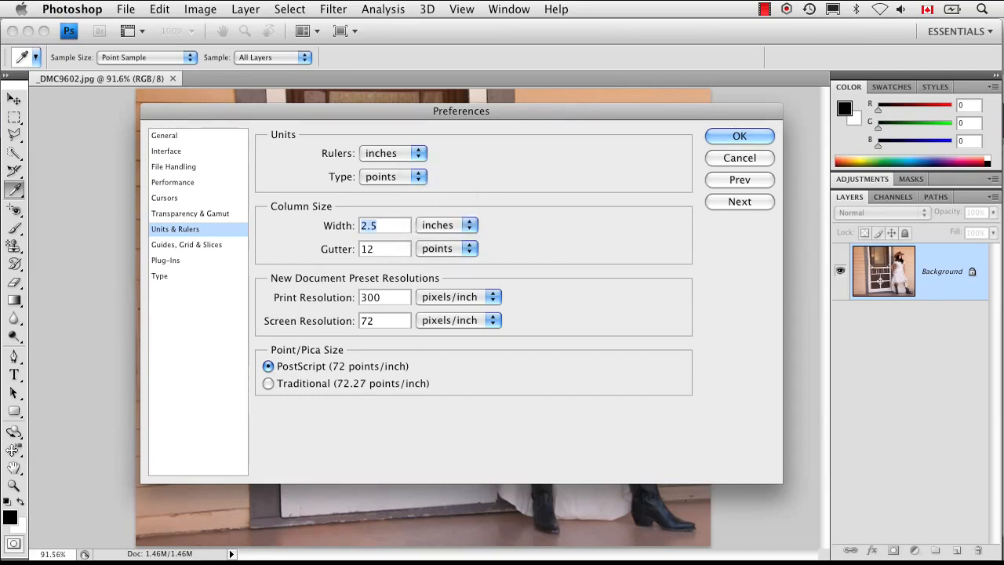
pyautogui.write('2.65')
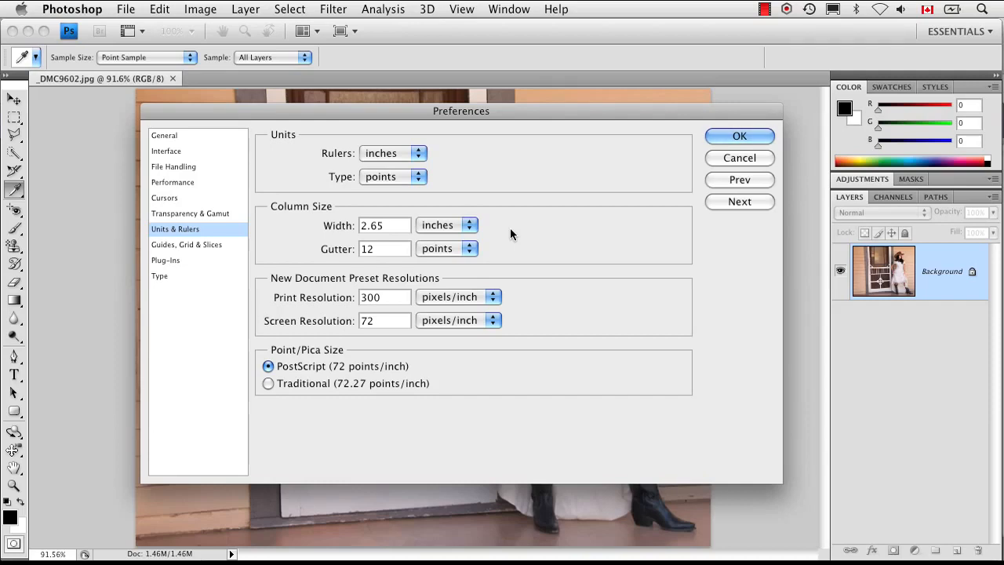
# In the Guides, Grid & Slices preferences, set a gridline every 2 inches and turn off Show Slice Numbers.
pyautogui.click(721, 201)
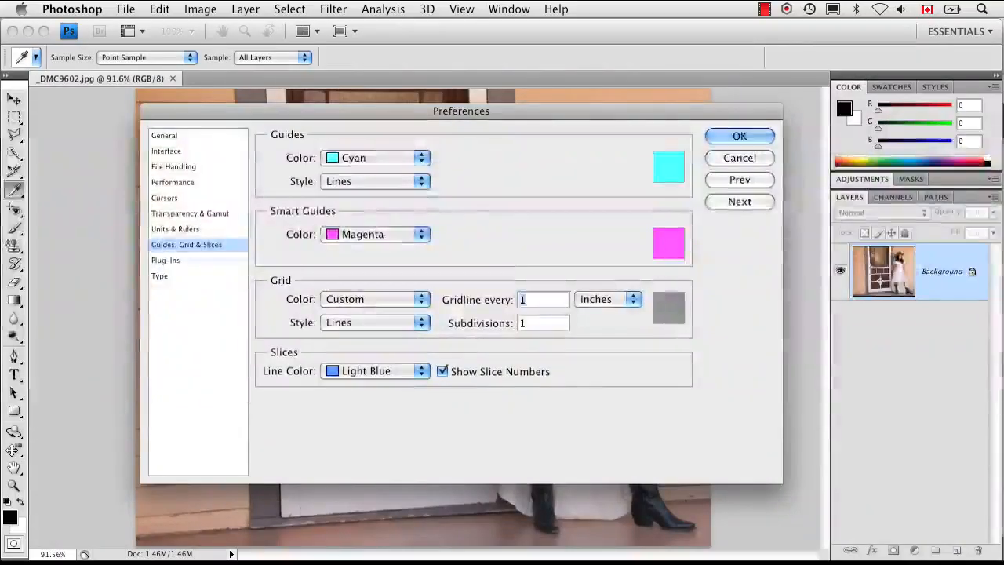
pyautogui.write('2')
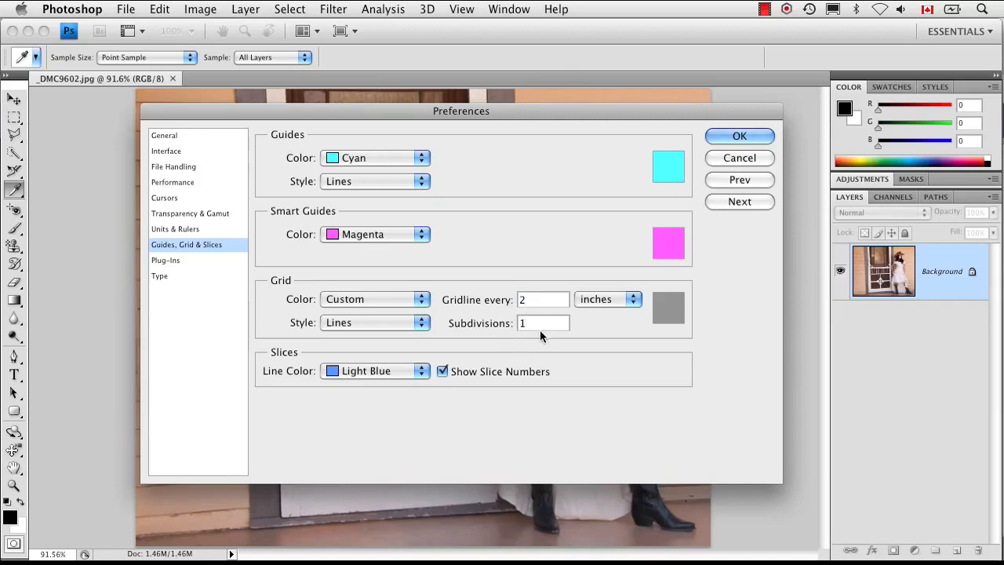
pyautogui.click(444, 371)
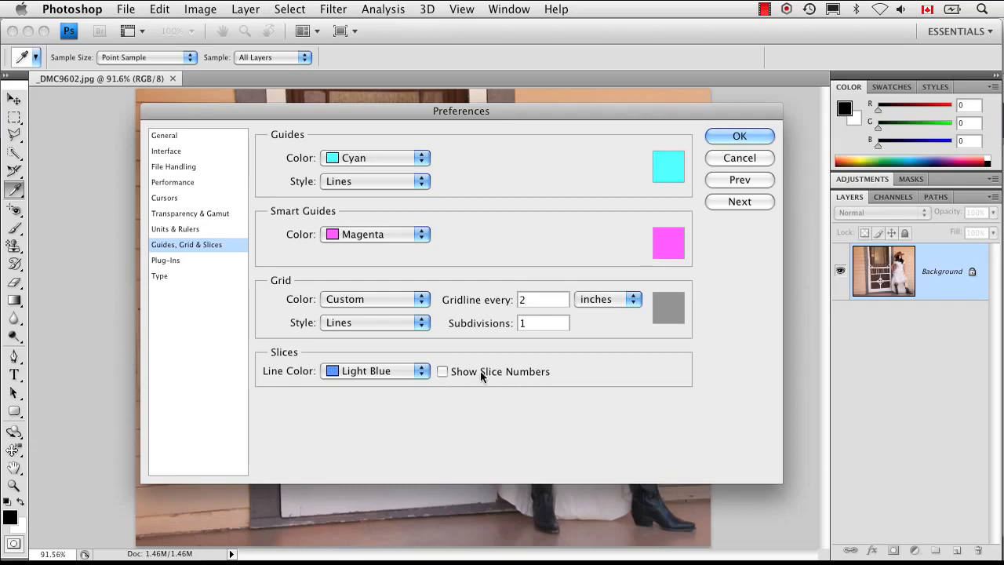
# Review the Plug-Ins preferences and the Type preferences.
pyautogui.click(731, 202)
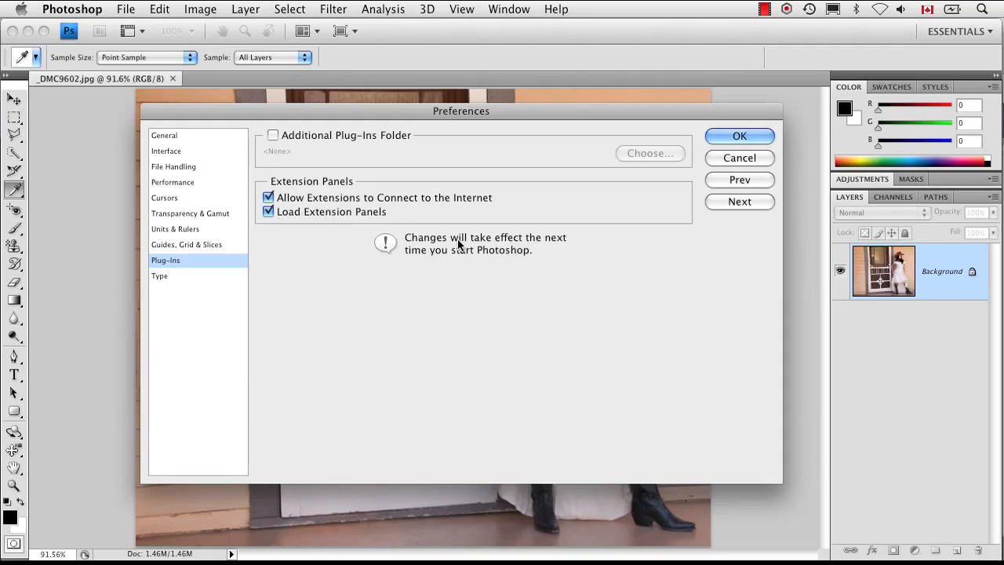
pyautogui.click(742, 200)
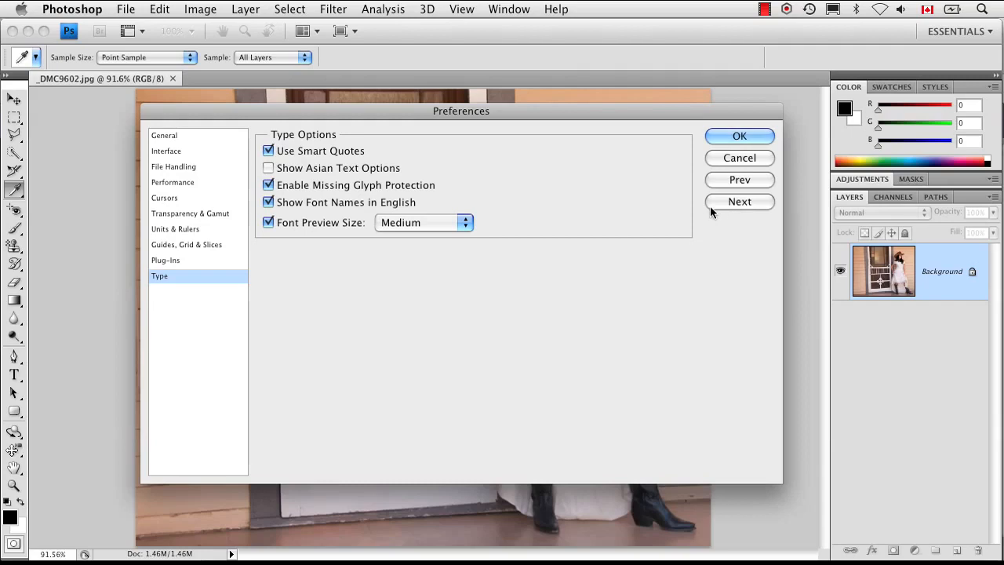
# In the Type preferences, try the Large font preview size, return it to Medium with the preview enabled, and apply the preferences.
pyautogui.click(446, 222)
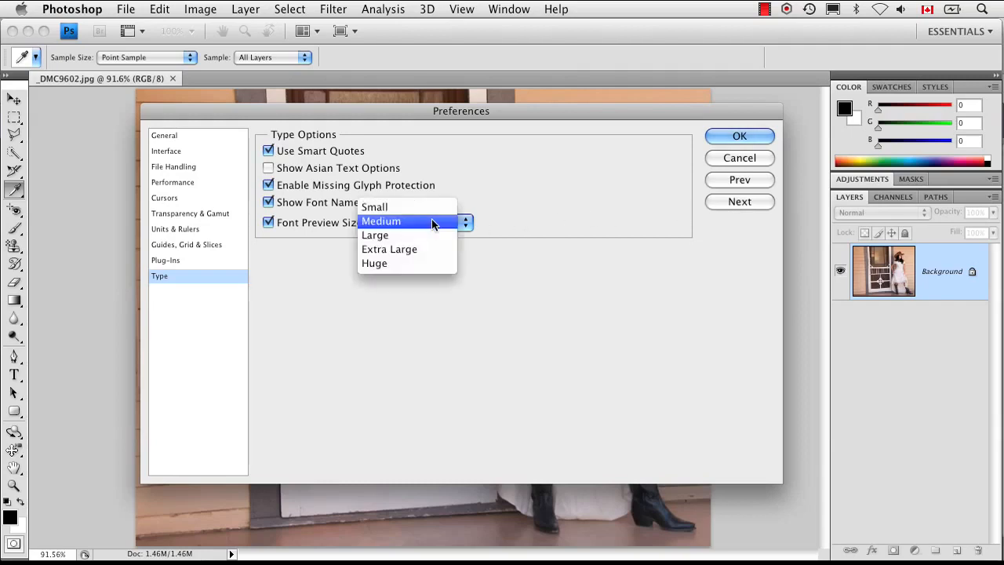
pyautogui.click(431, 231)
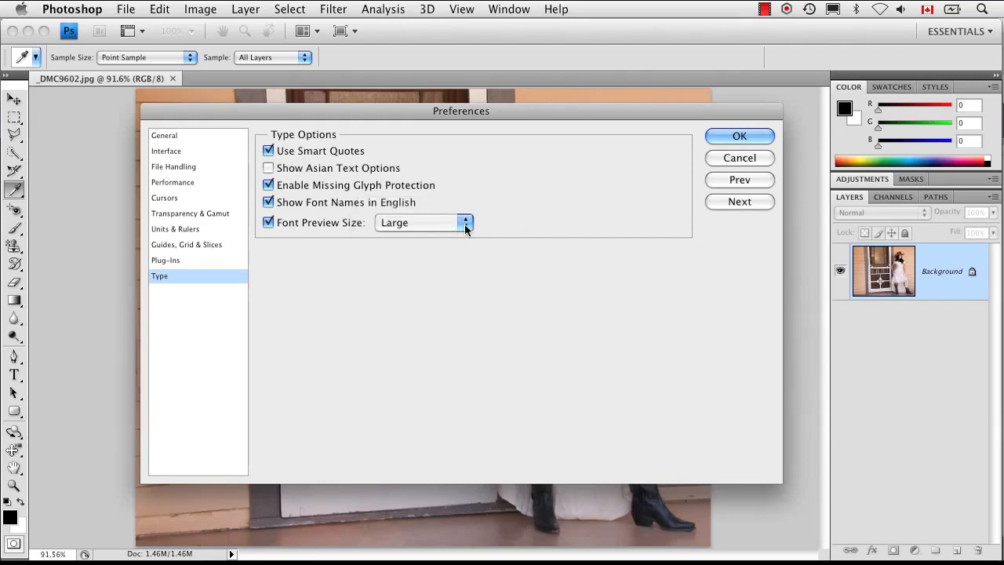
pyautogui.click(446, 223)
pyautogui.click(445, 209)
pyautogui.click(270, 222)
pyautogui.click(269, 223)
pyautogui.click(714, 136)
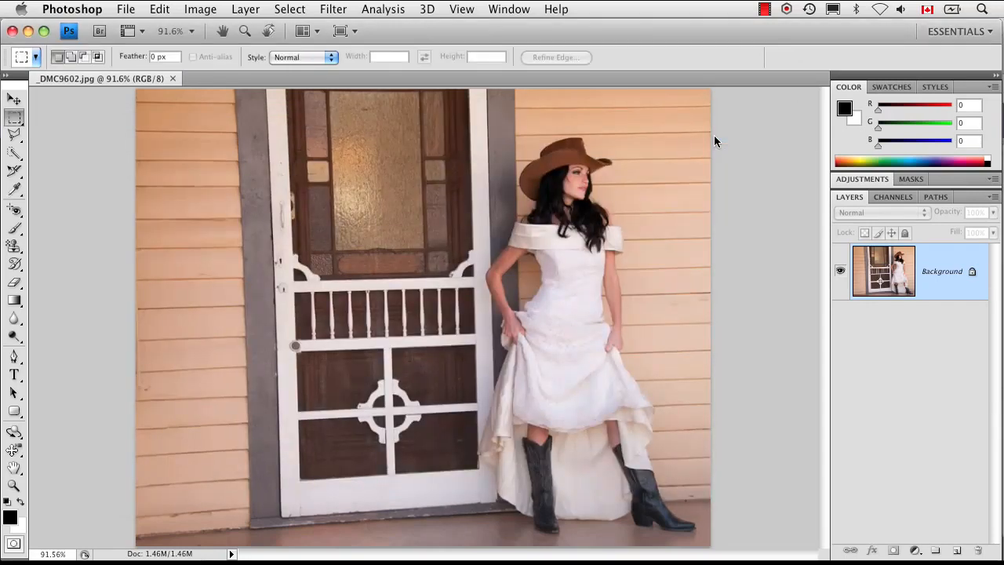
# Add a text layer reading "some text" over the door's window with the Type tool.
pyautogui.click(15, 379)
pyautogui.click(329, 218)
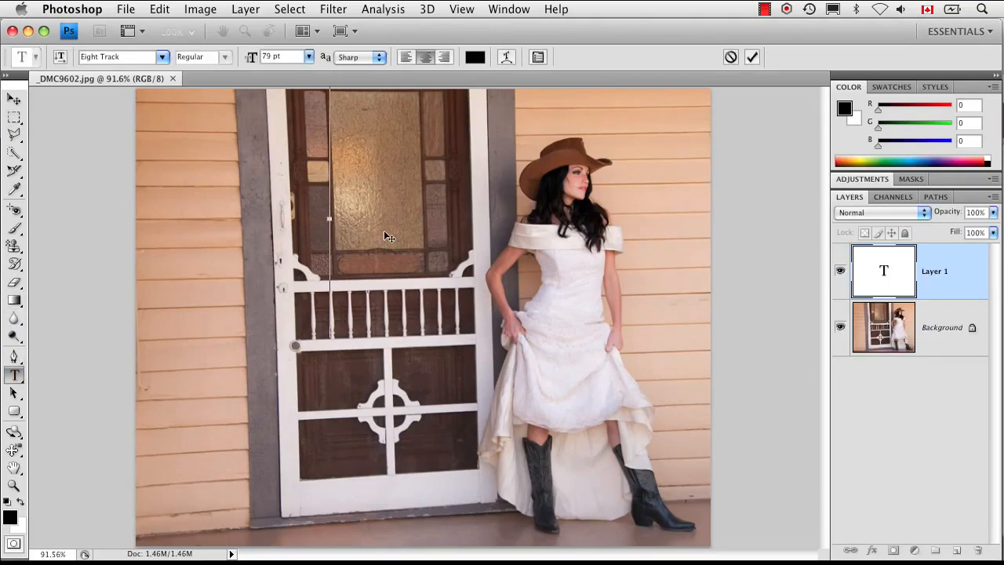
pyautogui.write('SO')
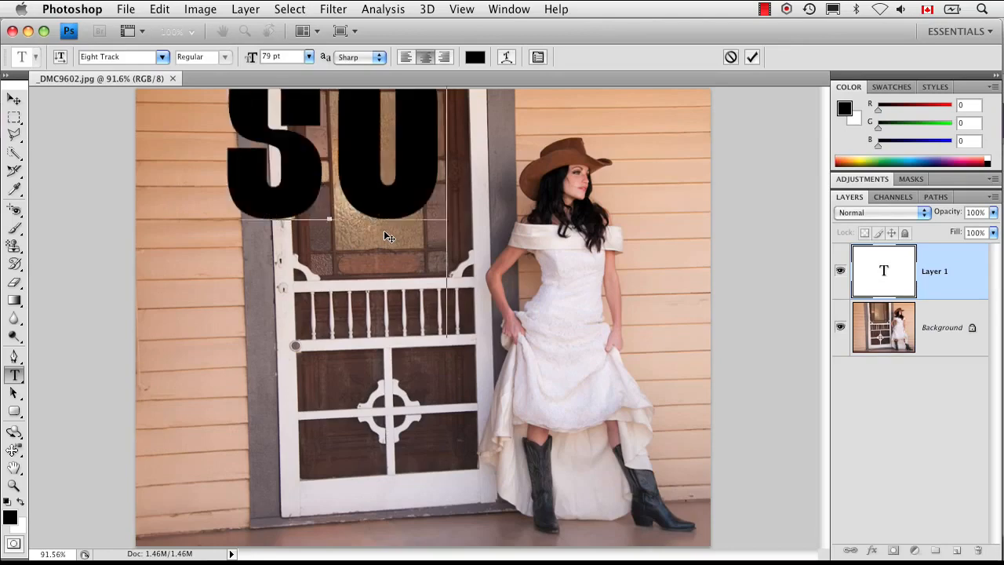
pyautogui.write('me text')
# Format all of the new text in Georgia at 8 pt and commit the text edit.
pyautogui.press('super+a')
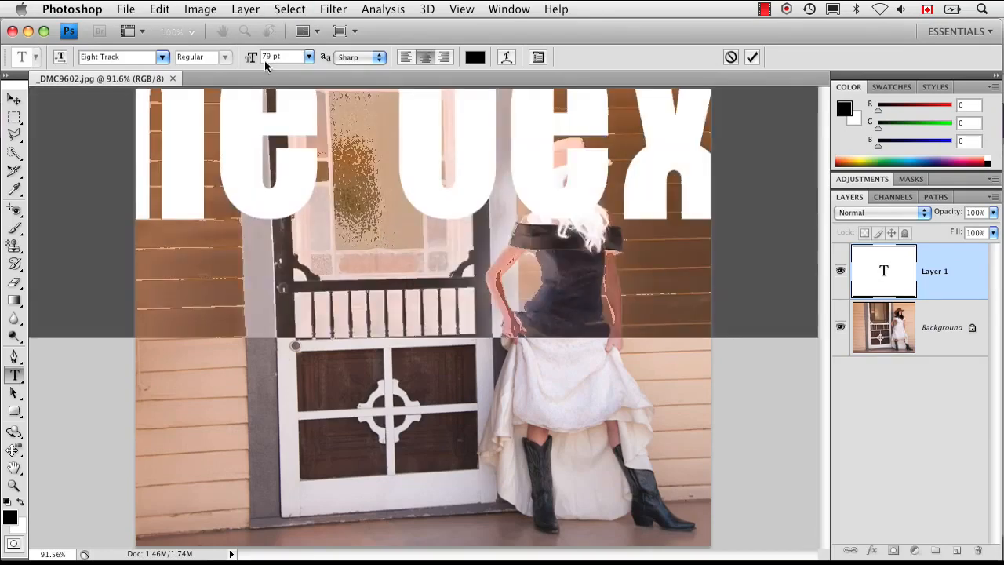
pyautogui.click(161, 56)
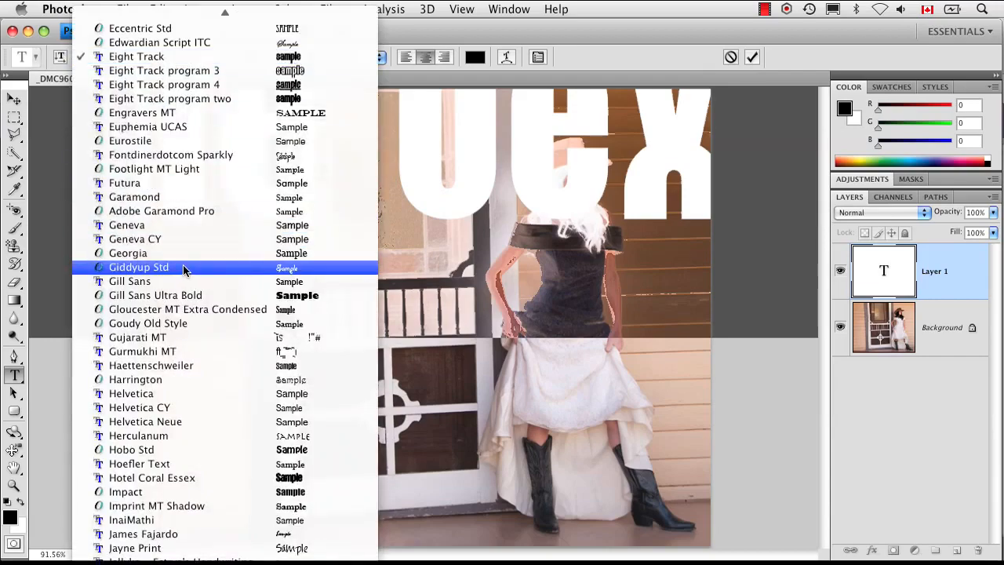
pyautogui.click(182, 252)
pyautogui.moveTo(251, 61); pyautogui.dragTo(196, 73)
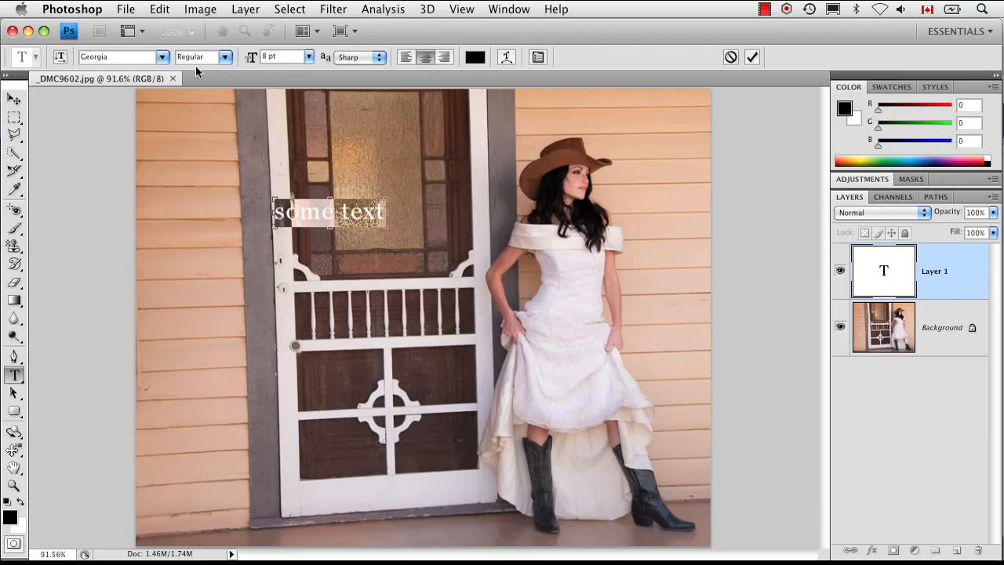
pyautogui.press('super+Return')
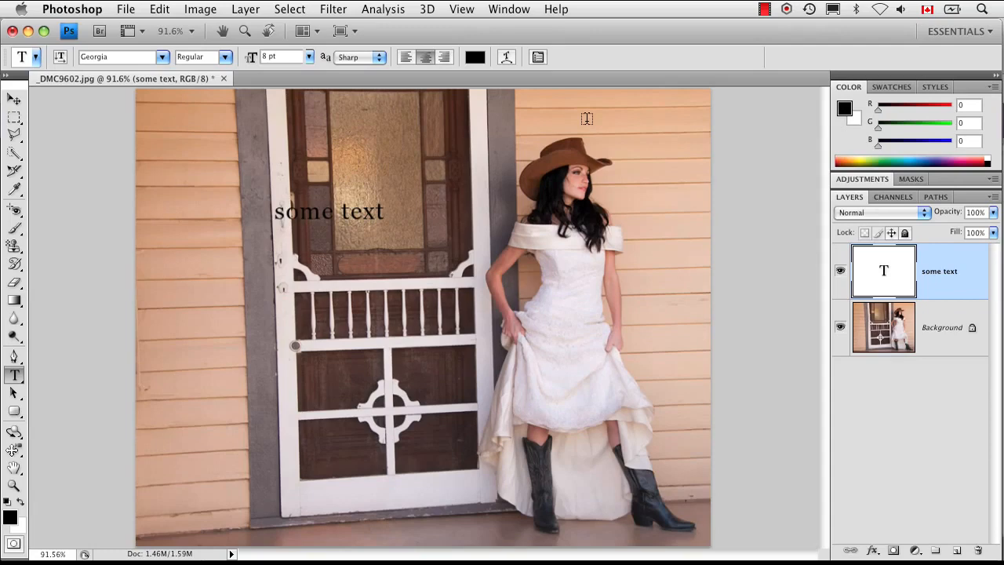
# Fill the text with the white background color and hide the Background layer.
pyautogui.press('super+BackSpace')
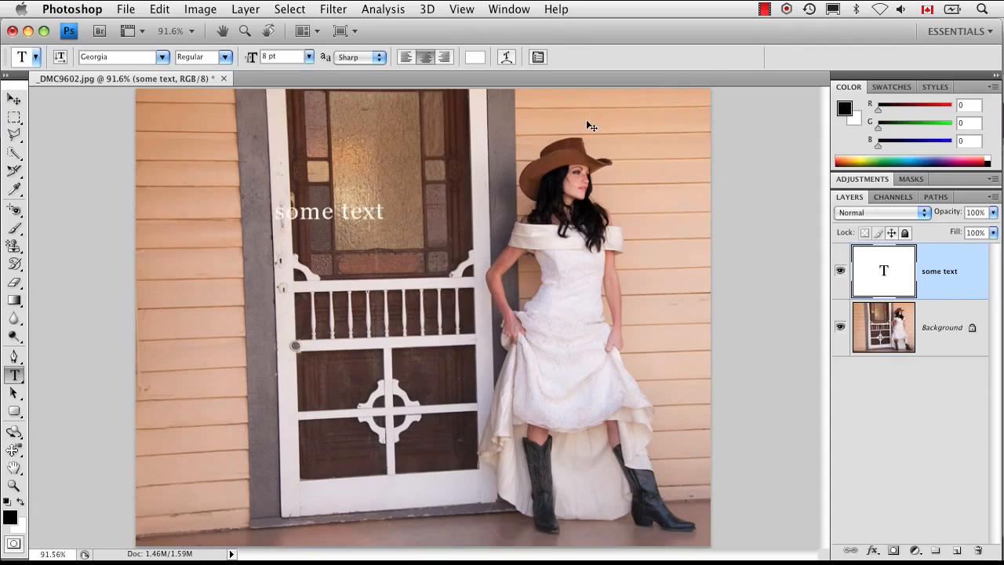
pyautogui.click(840, 330)
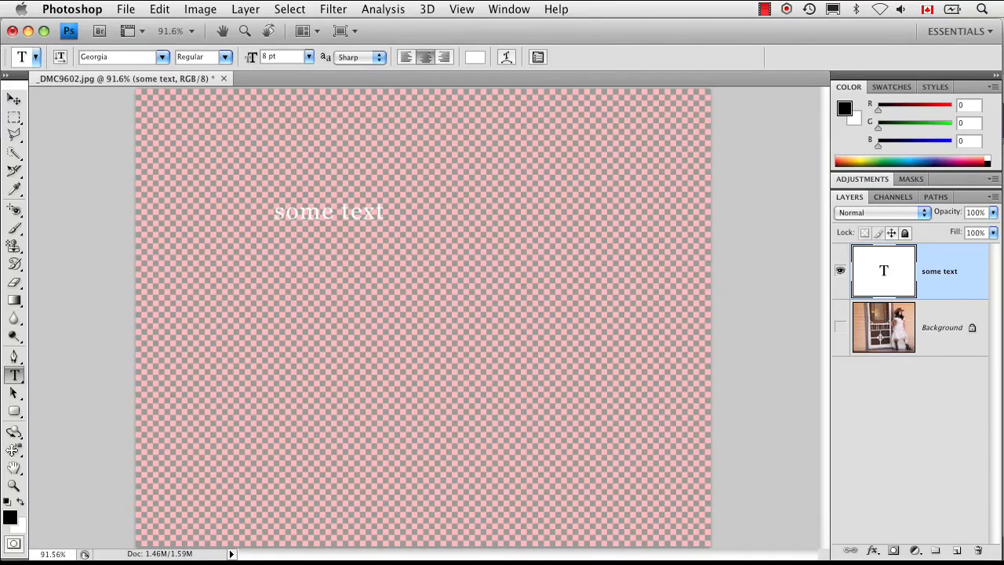
# In the Transparency & Gamut preferences, set the grid colors to the Light preset and apply it.
pyautogui.click(86, 9)
pyautogui.moveTo(94, 59)
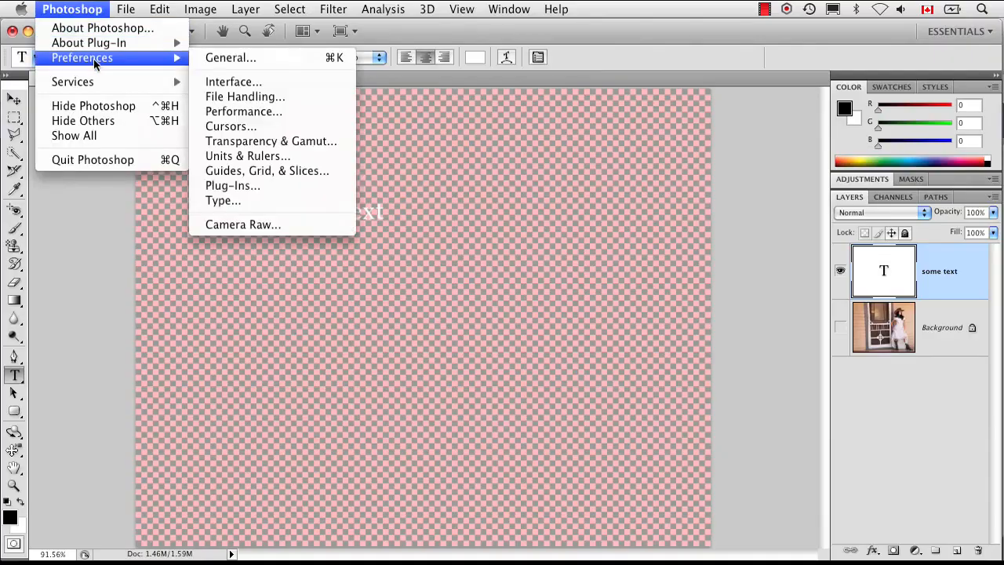
pyautogui.click(320, 142)
pyautogui.click(363, 178)
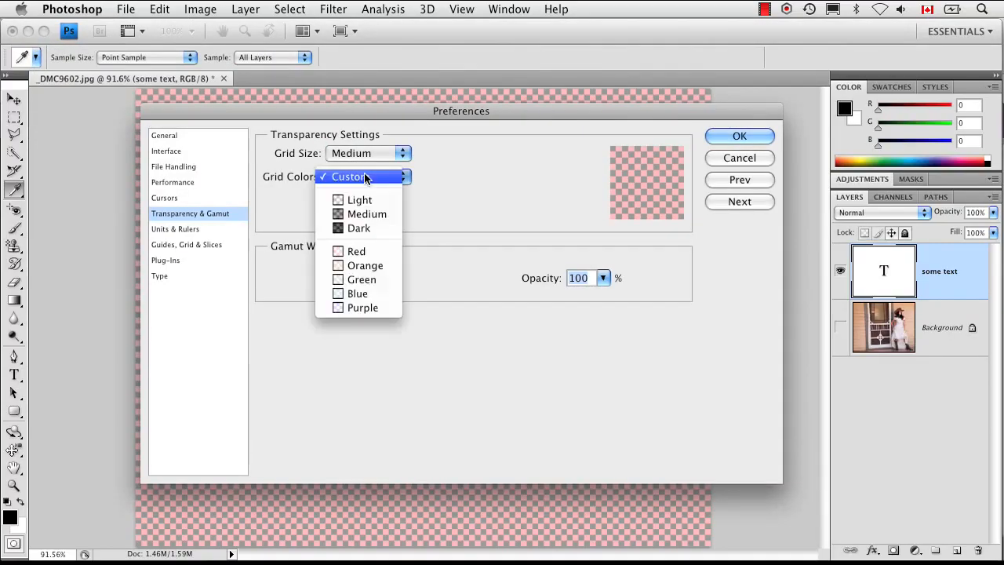
pyautogui.click(364, 199)
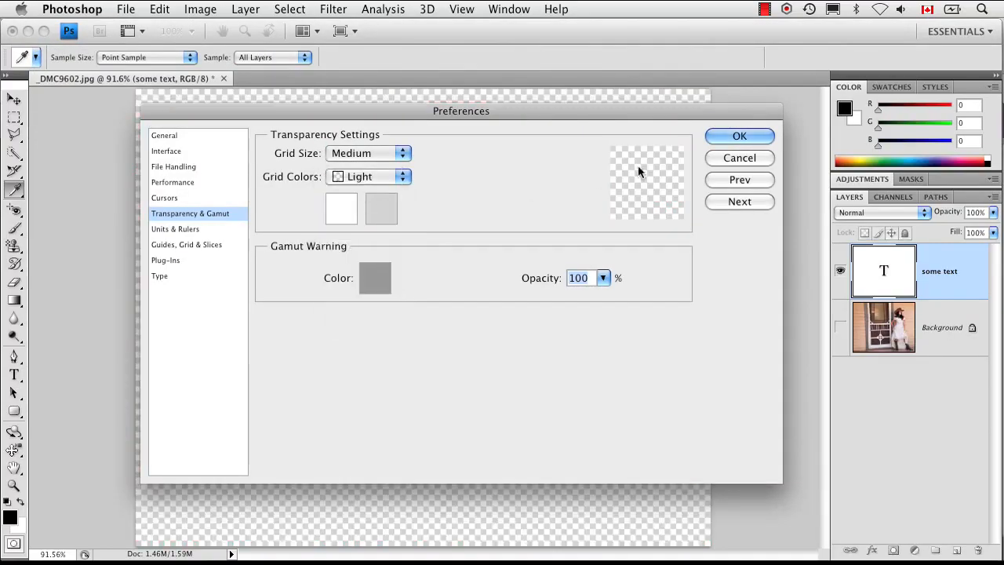
pyautogui.click(738, 136)
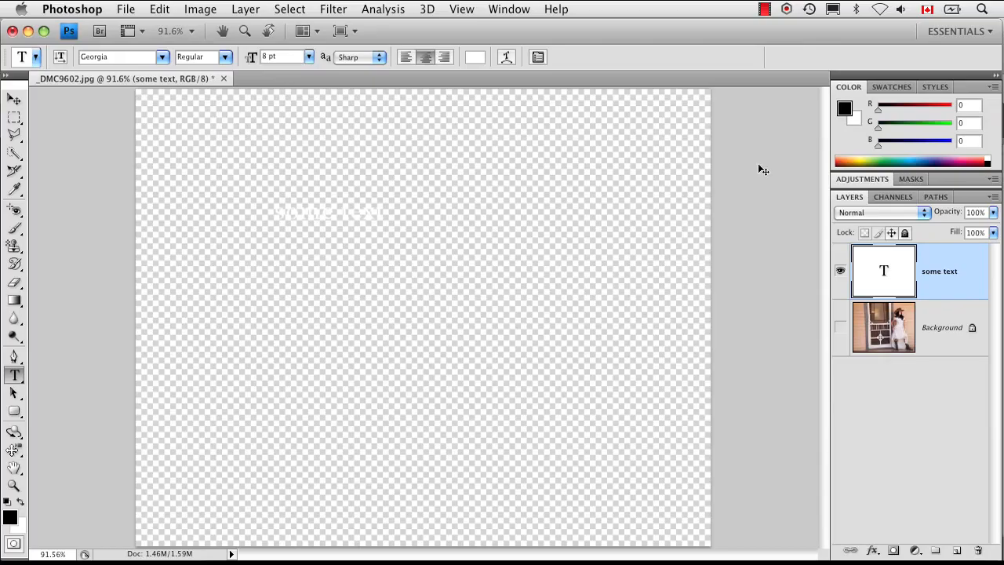
# Reopen the Transparency & Gamut preferences and set the first grid color to pink (#f4acac), keeping the text layer in view.
pyautogui.press('super+alt+k')
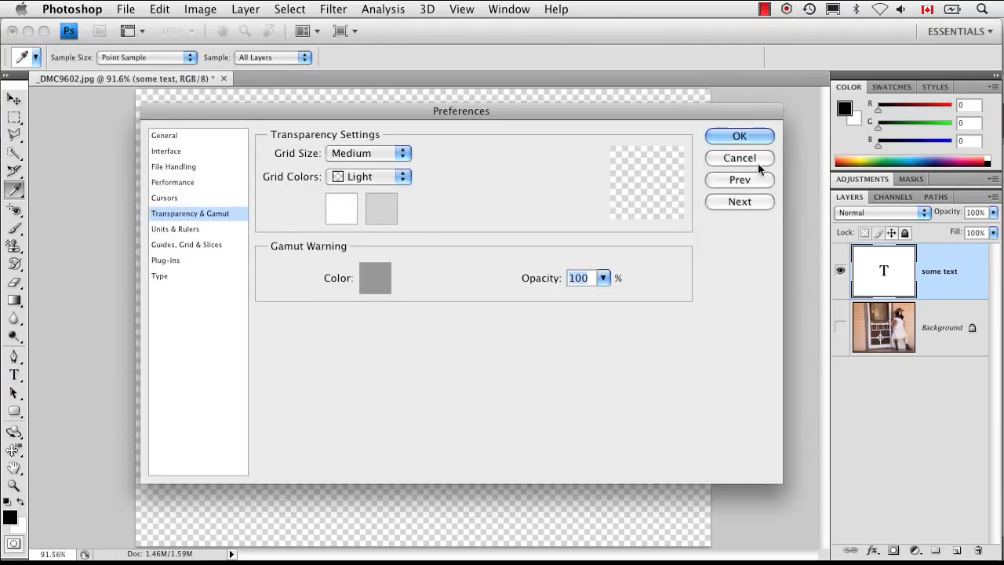
pyautogui.click(343, 219)
pyautogui.moveTo(336, 215); pyautogui.dragTo(296, 217)
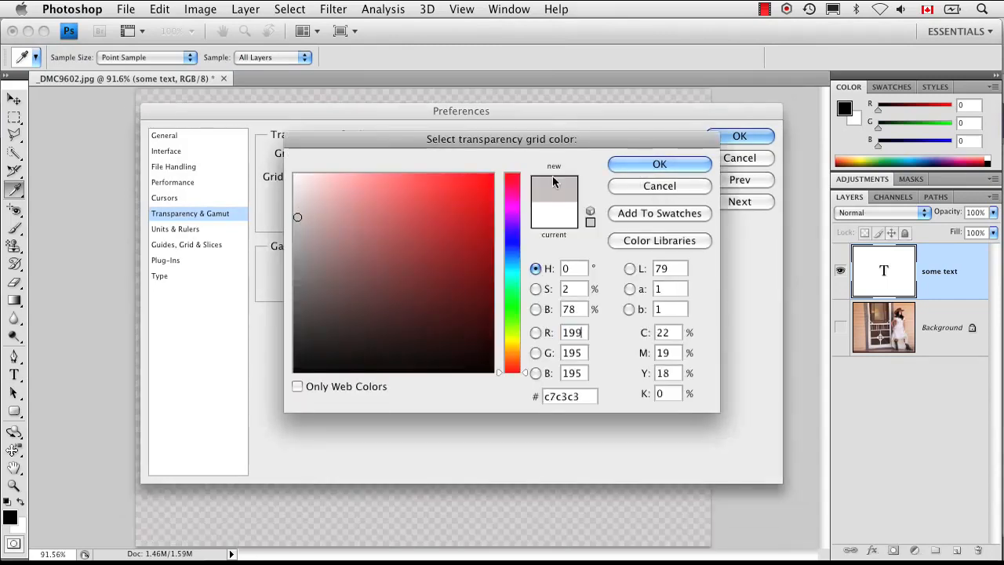
pyautogui.click(352, 182)
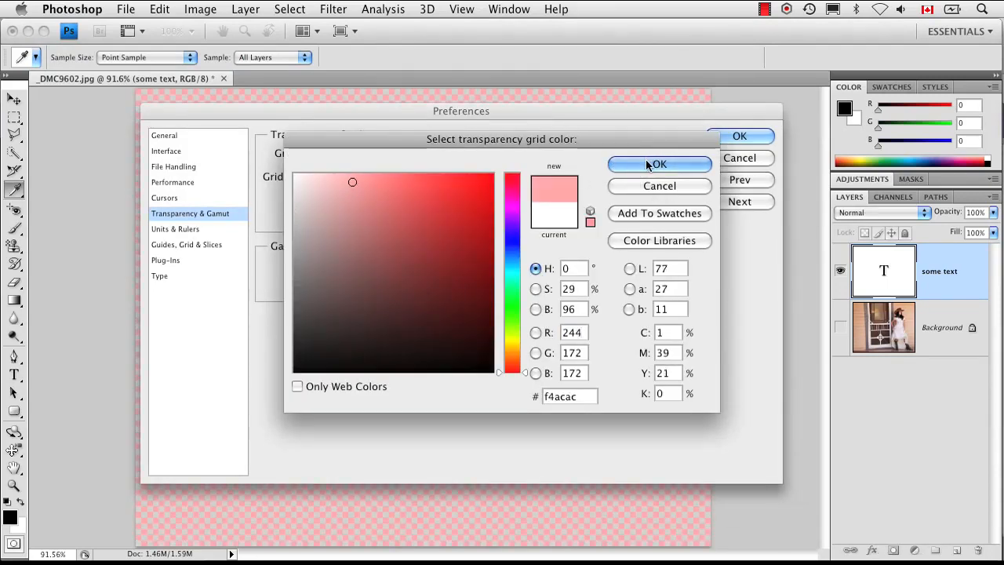
pyautogui.click(650, 162)
pyautogui.moveTo(477, 114); pyautogui.dragTo(708, 129)
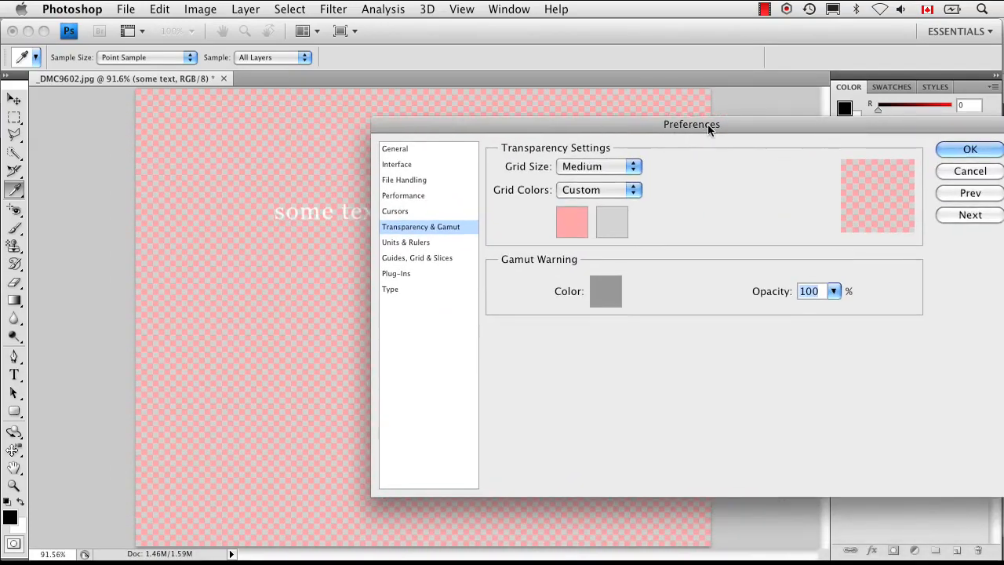
# Set the second transparency grid color to gray (#8c8787) and apply the preferences.
pyautogui.click(610, 220)
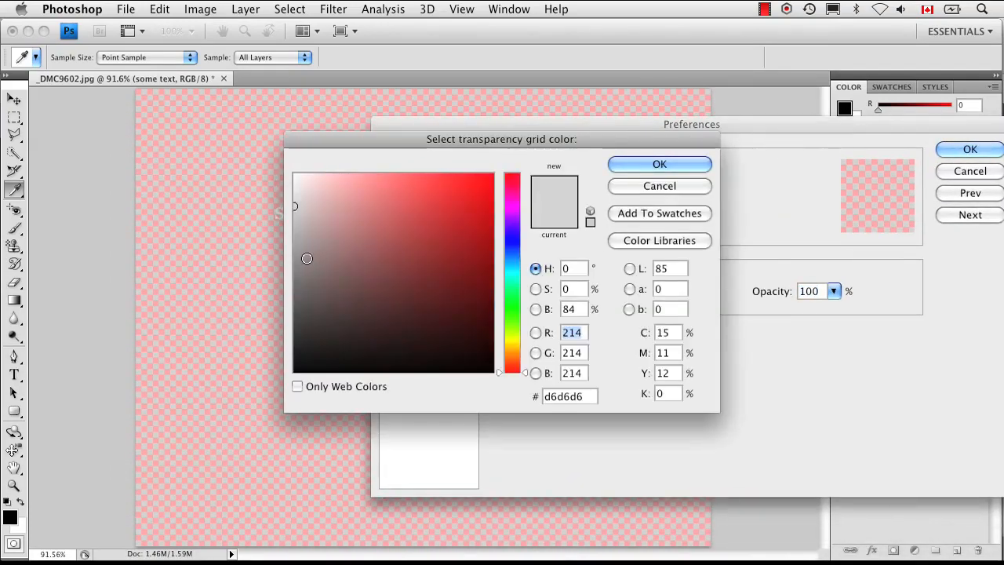
pyautogui.click(300, 263)
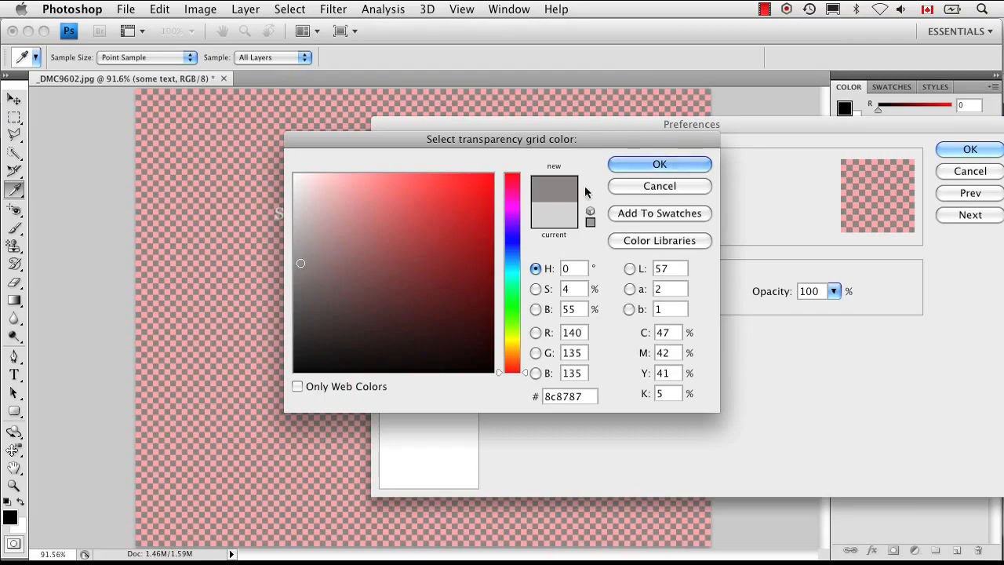
pyautogui.click(675, 163)
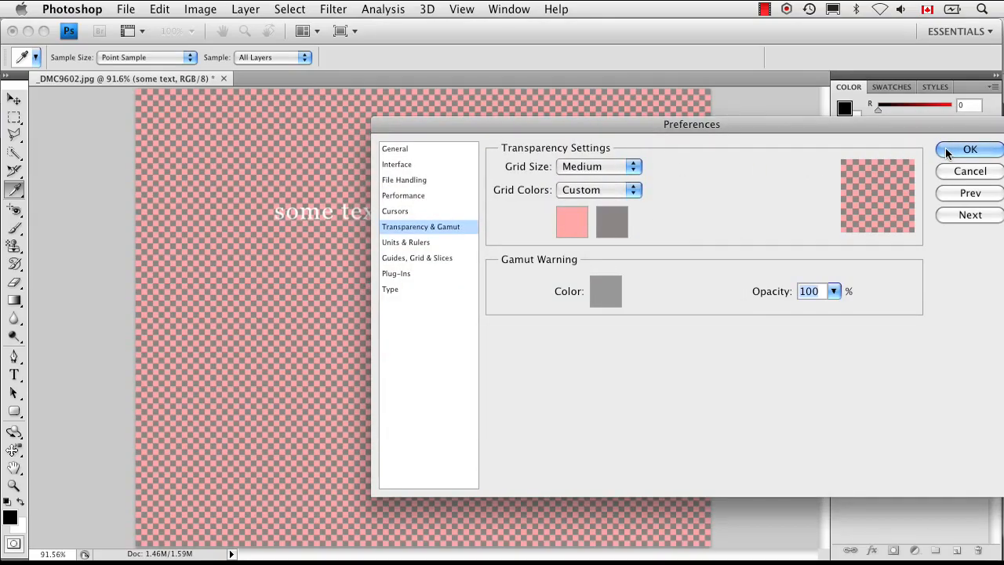
pyautogui.moveTo(802, 129); pyautogui.dragTo(750, 142)
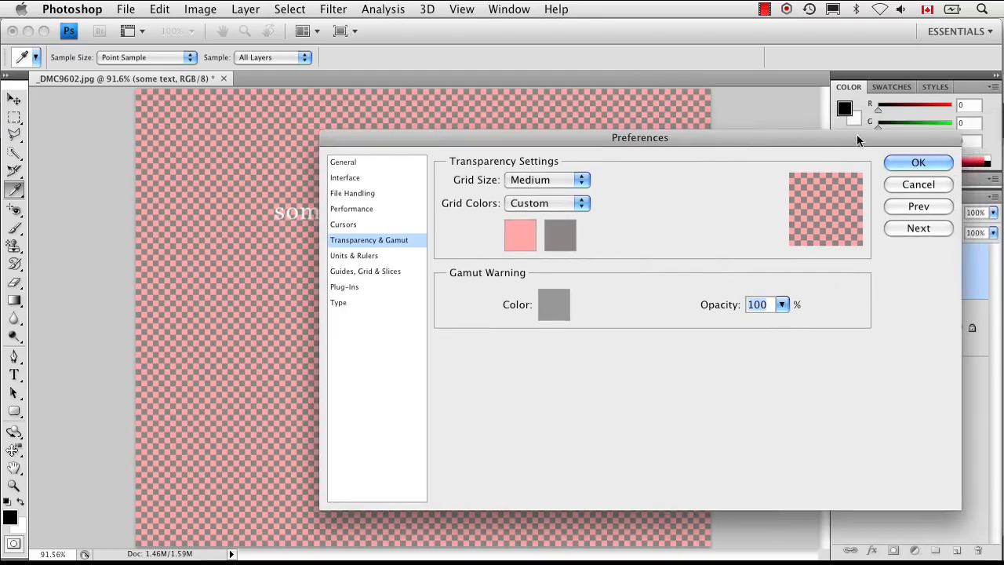
pyautogui.click(898, 163)
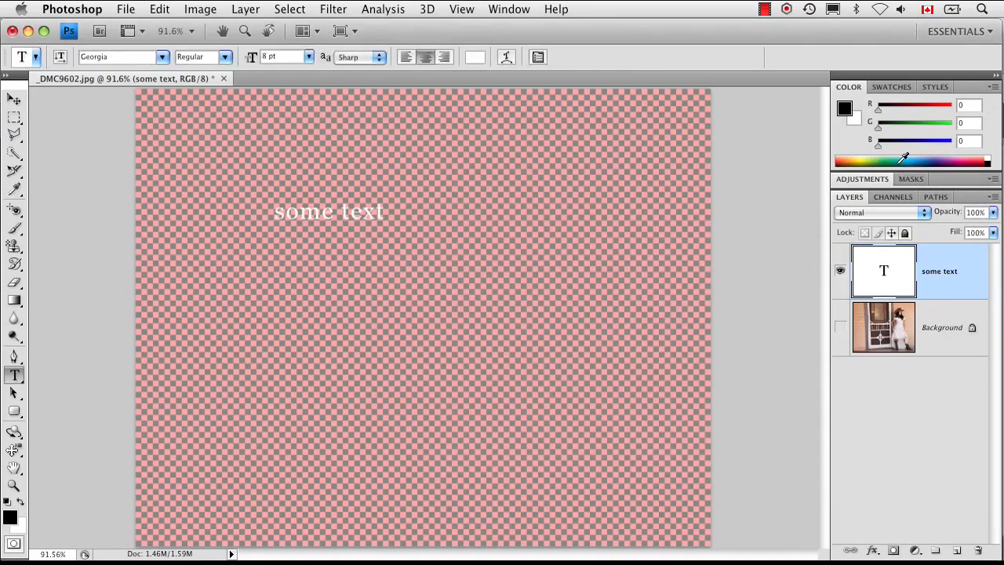